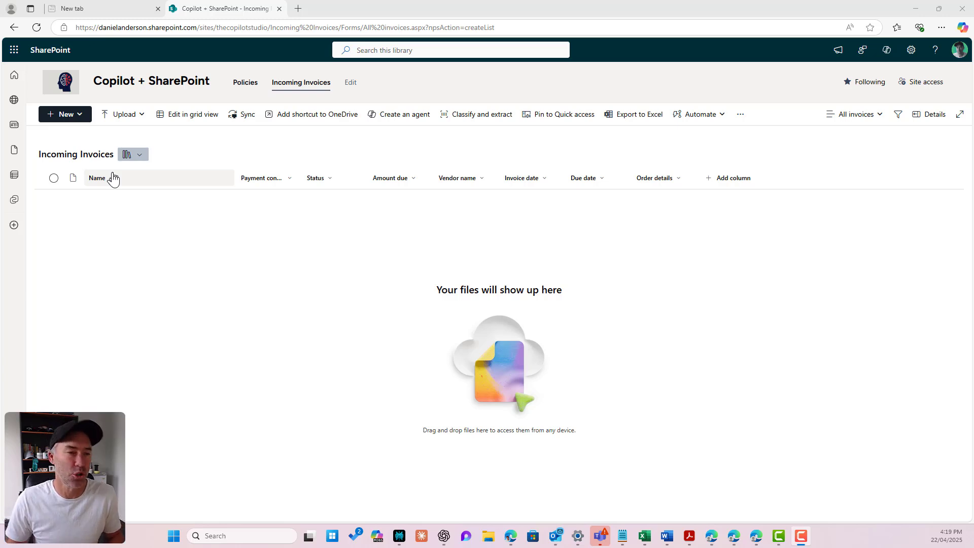
Widen the Payment contact column so its full header name is visible.
left_click_drag(300, 179, 329, 178)
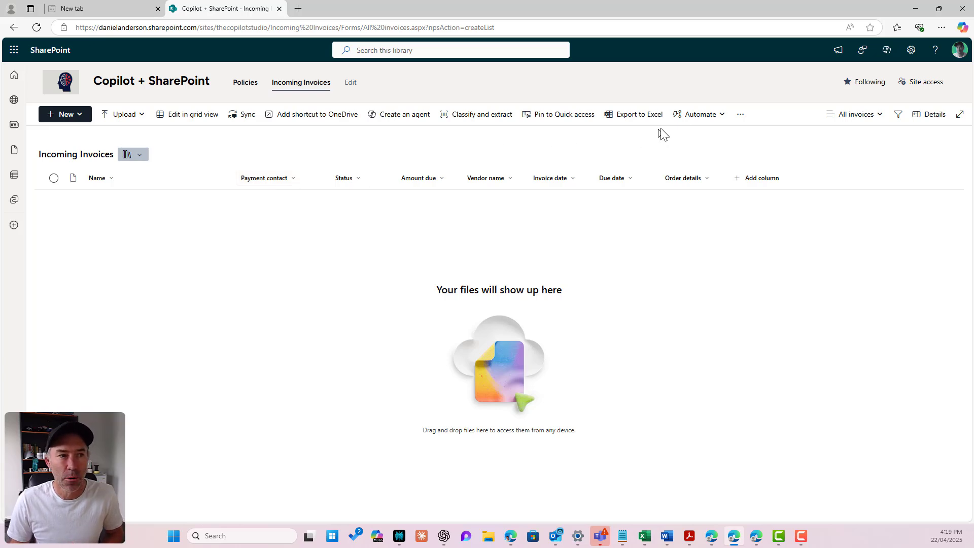
left_click(693, 121)
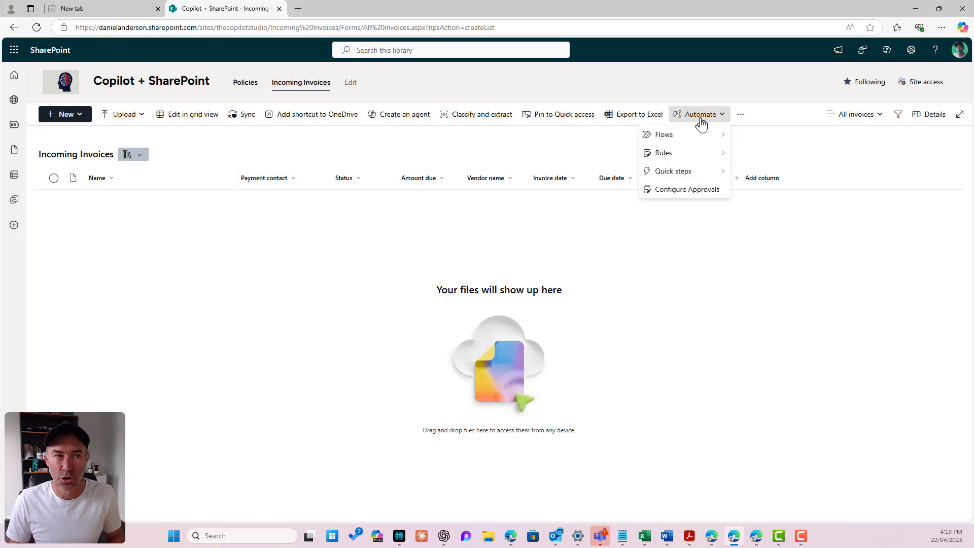
mouse_move(683, 178)
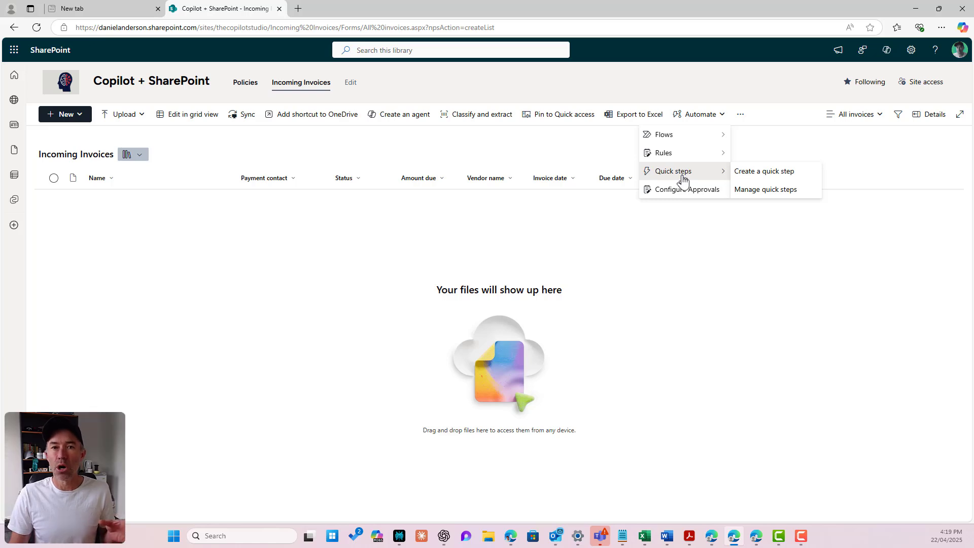
left_click(757, 174)
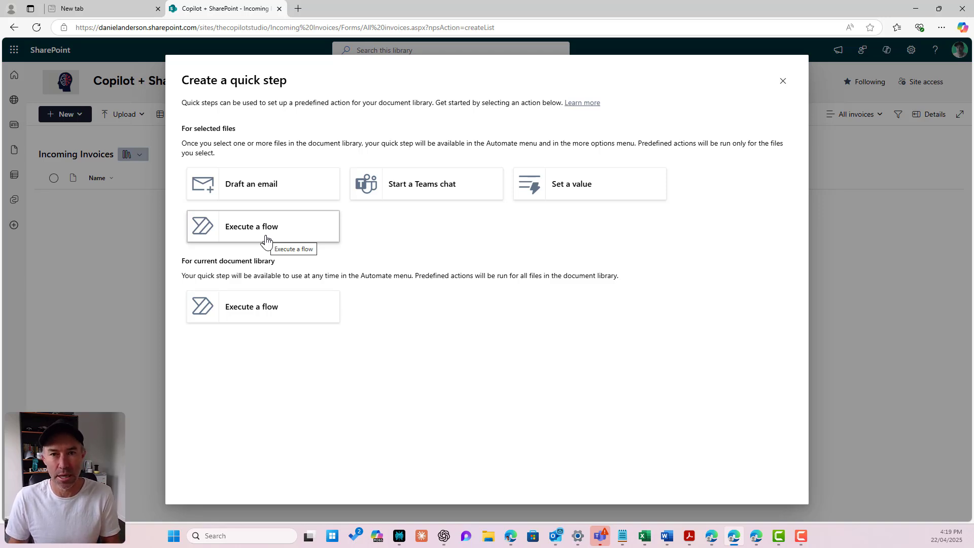
left_click(783, 82)
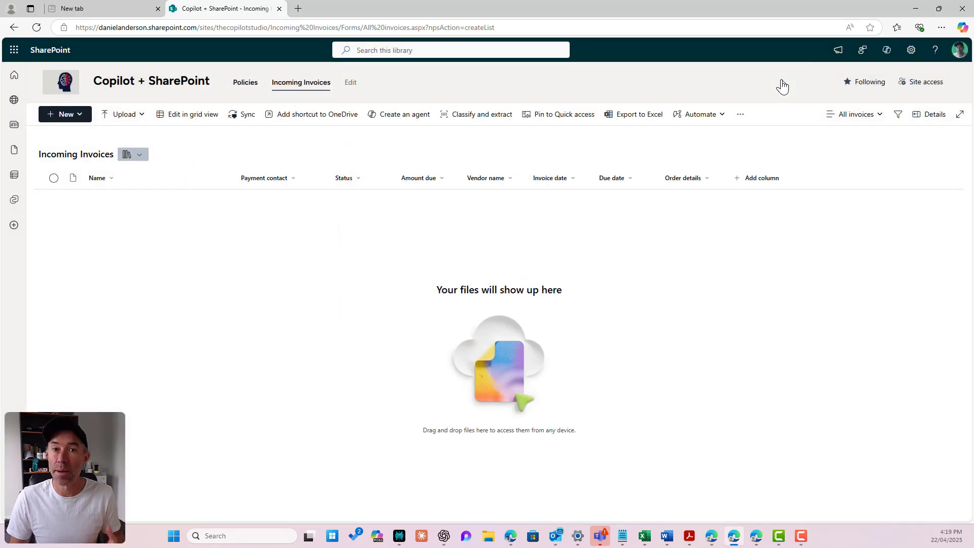
Enable approvals on the Incoming Invoices library and apply the setting.
left_click(741, 116)
left_click(703, 118)
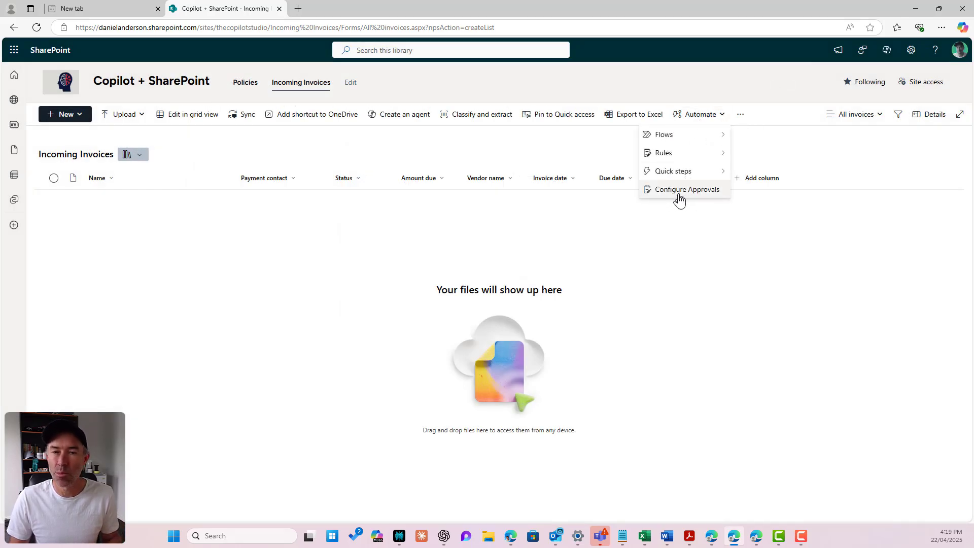
left_click(680, 191)
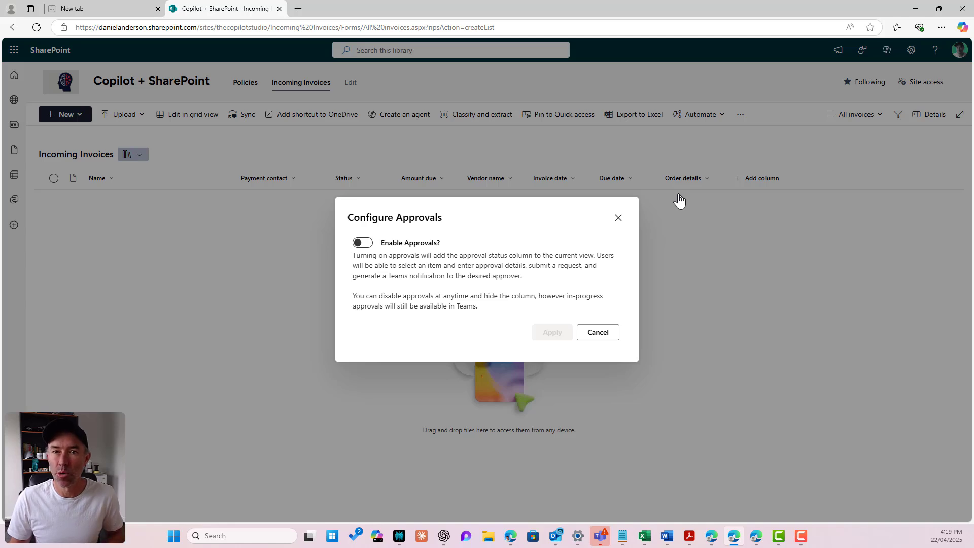
left_click(367, 245)
left_click(554, 336)
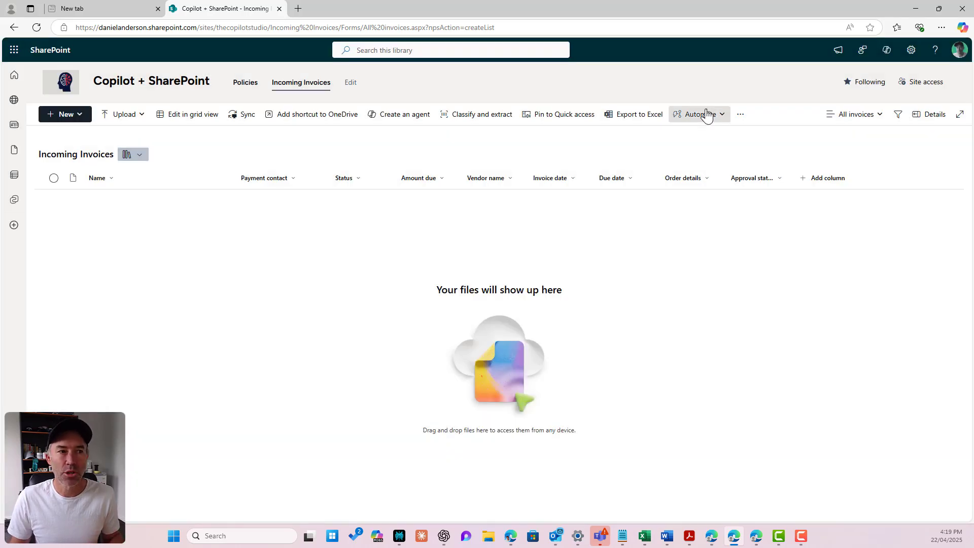
left_click(707, 115)
Start a new 'Send an approval request' quick step and show its recipient suggestions.
mouse_move(696, 172)
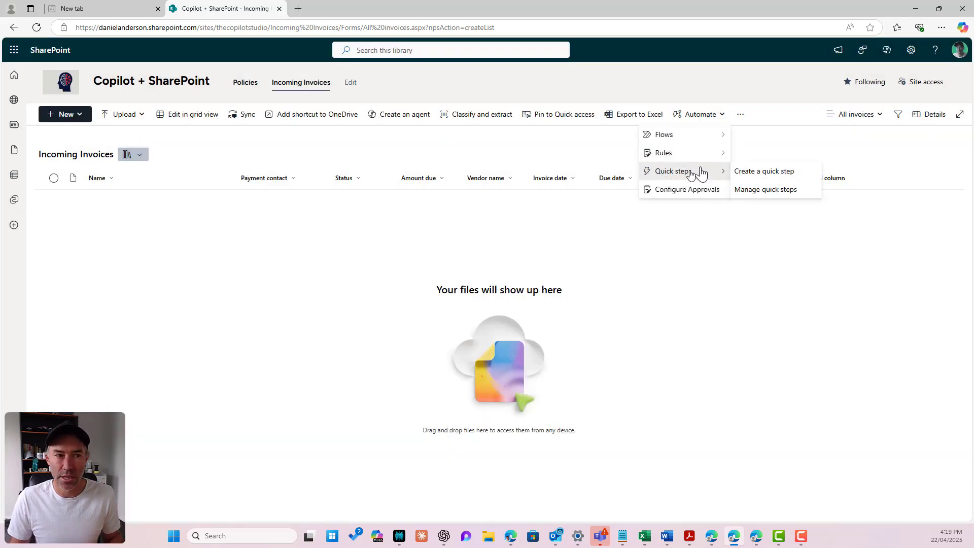
left_click(770, 173)
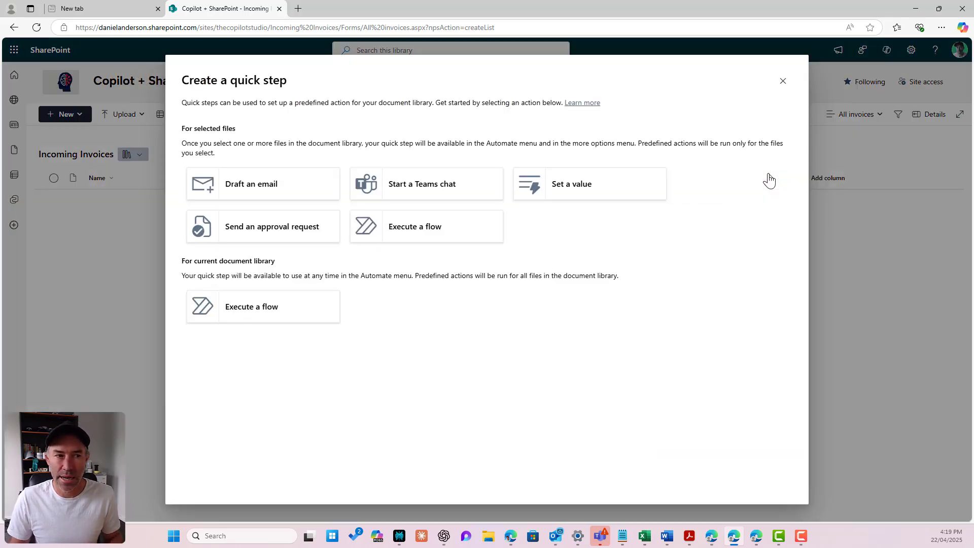
left_click(273, 238)
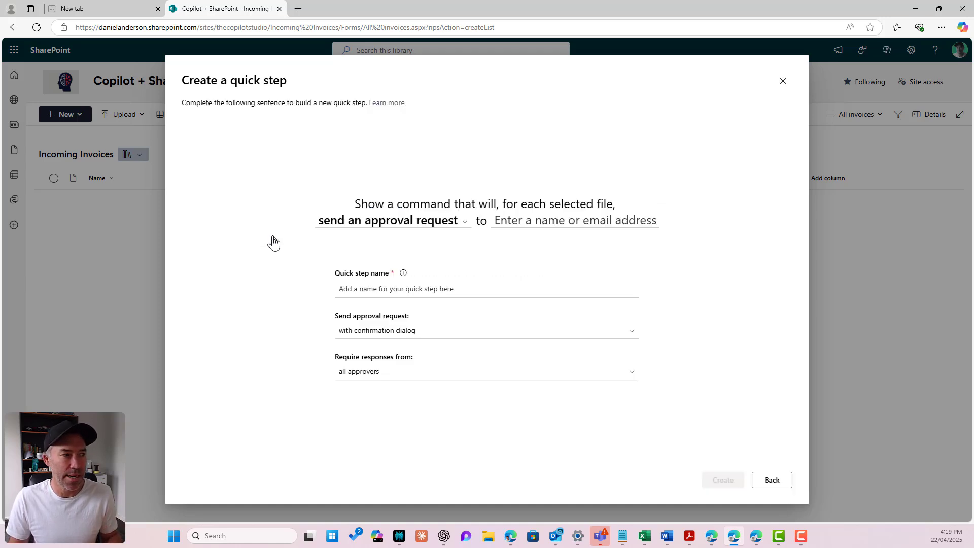
left_click(511, 220)
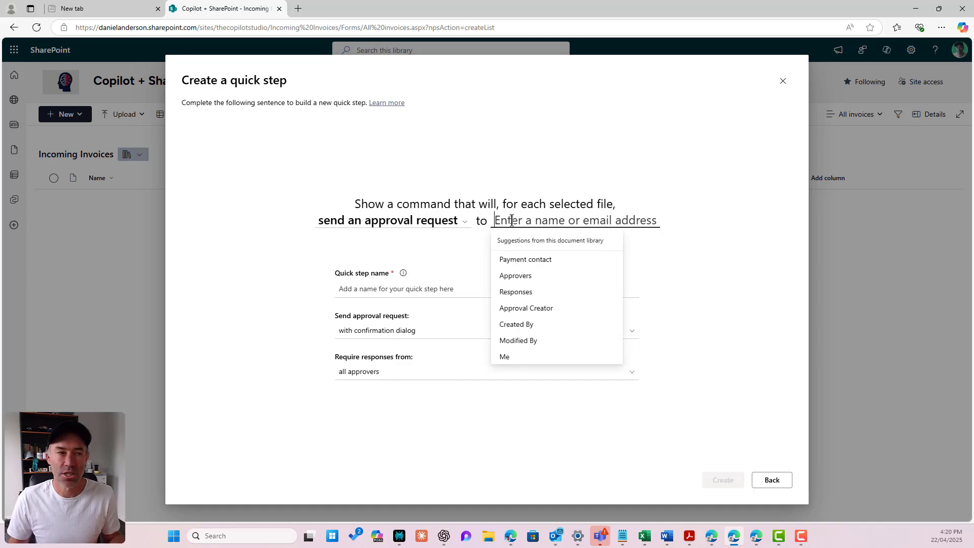
Create the 'Process Invoice' quick step, sent to Payment contact with a confirmation dialog.
left_click(533, 261)
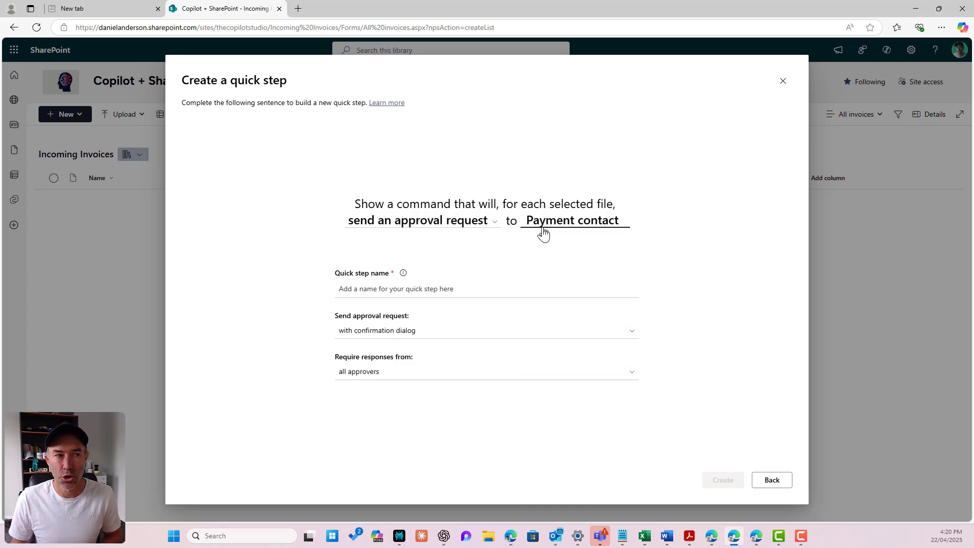
left_click(454, 290)
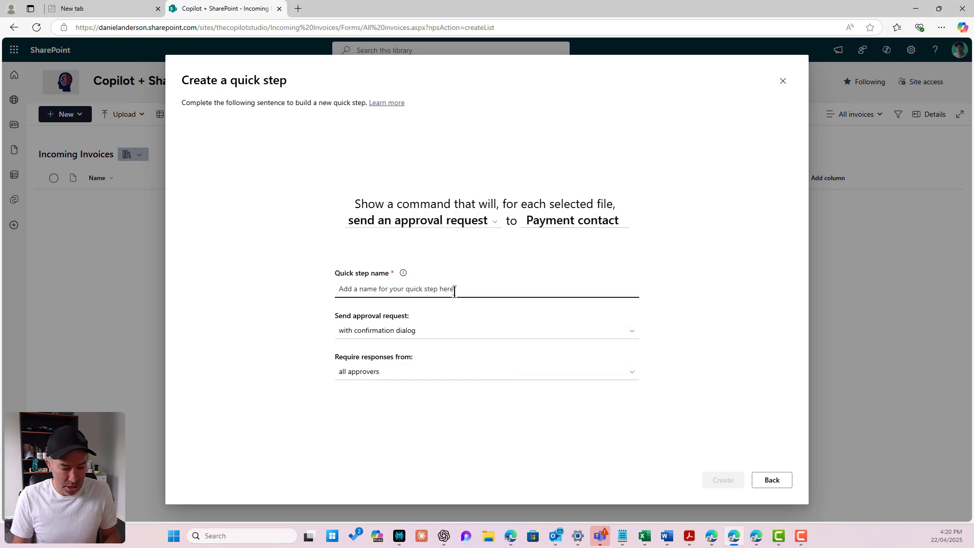
type("Proces")
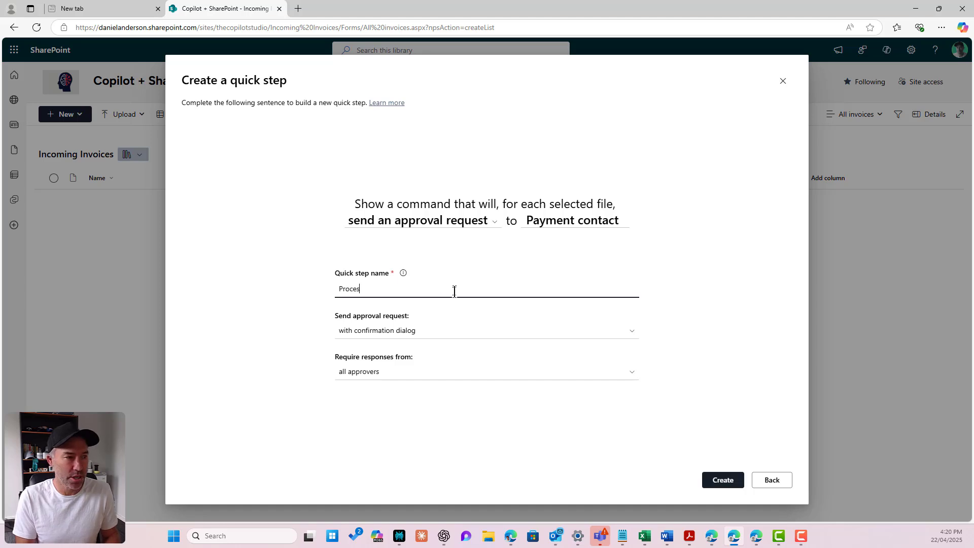
type("s Invoice")
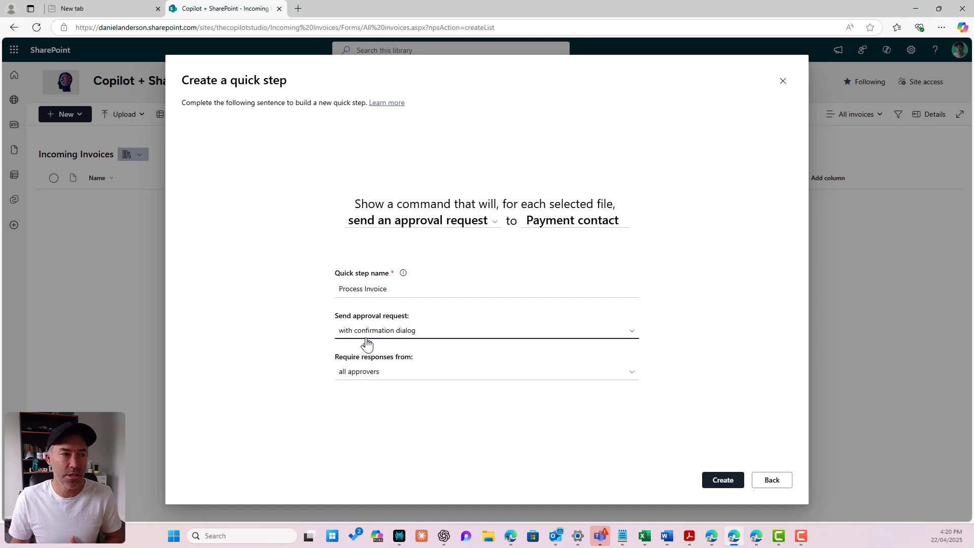
left_click(368, 335)
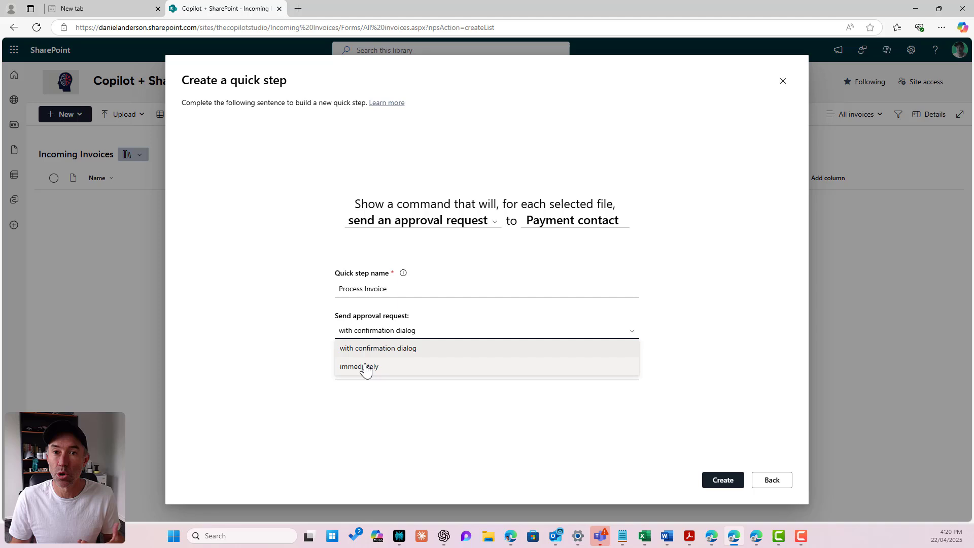
left_click(326, 337)
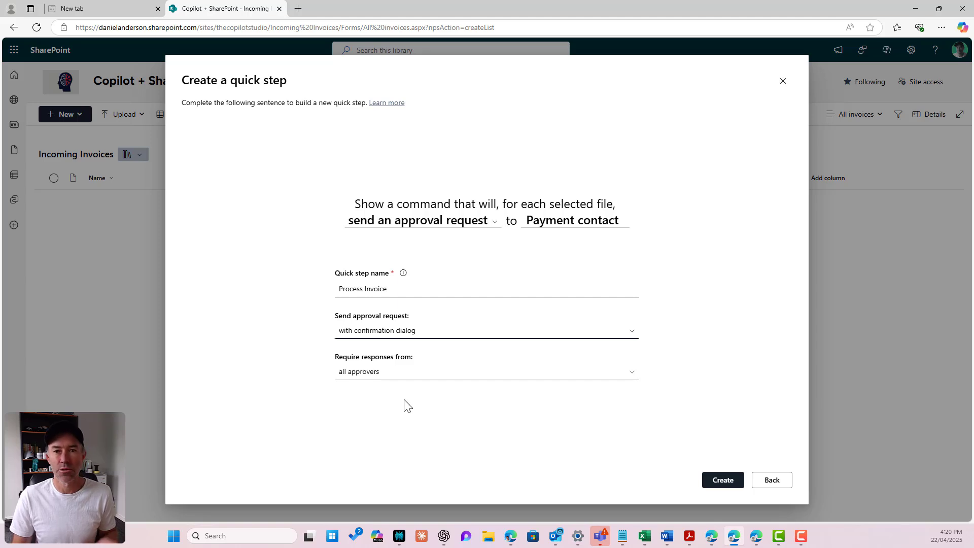
left_click(723, 481)
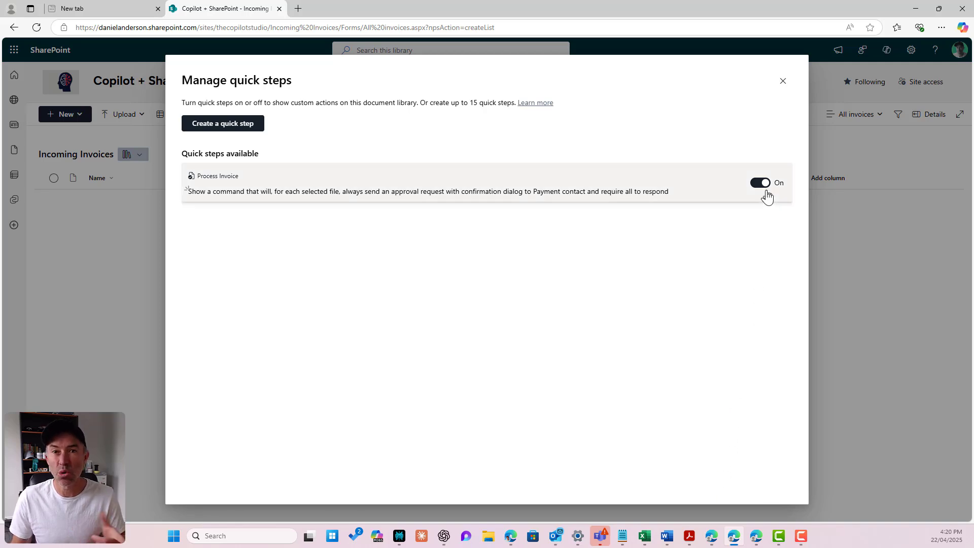
Upload 'Introducing AquaClean The Ultimate Pool Vacuum.docx' from File Explorer into Incoming Invoices.
left_click(782, 82)
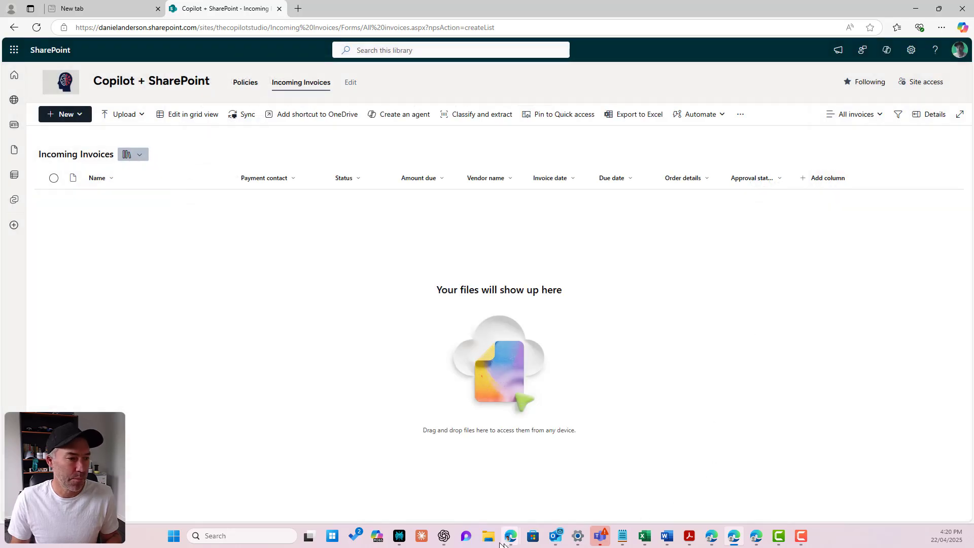
key("super+e")
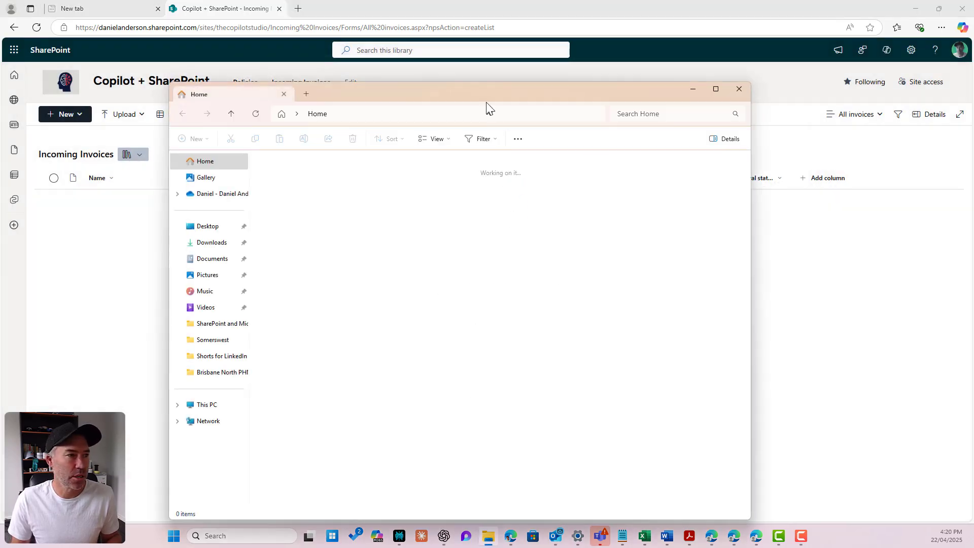
left_click_drag(485, 107, 973, 132)
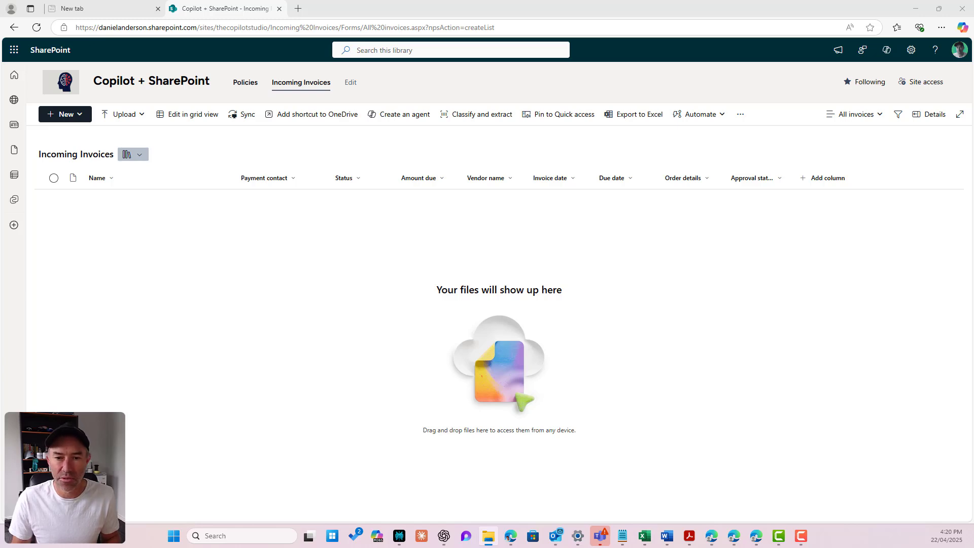
left_click_drag(598, 376, 274, 344)
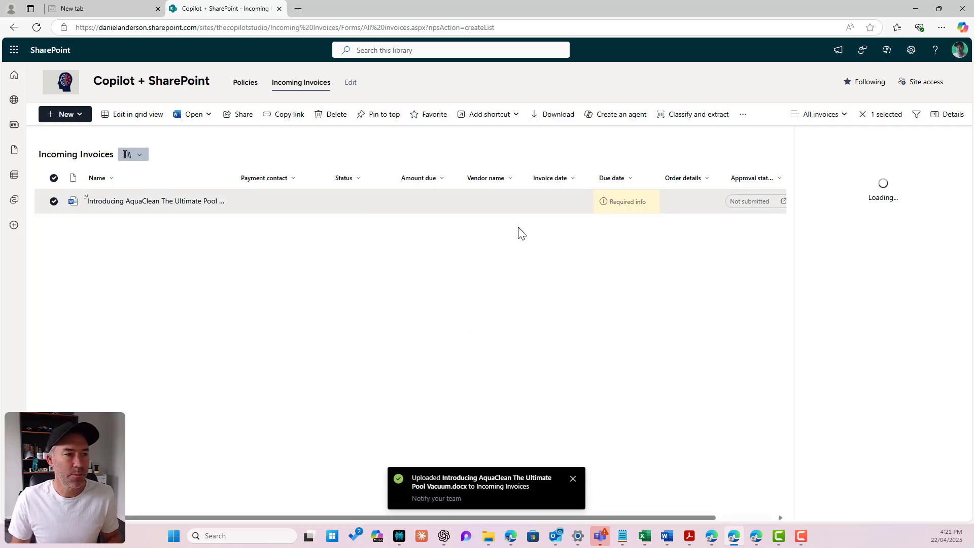
In grid view, assign the invoice's Payment contact from the suggested person.
left_click(573, 480)
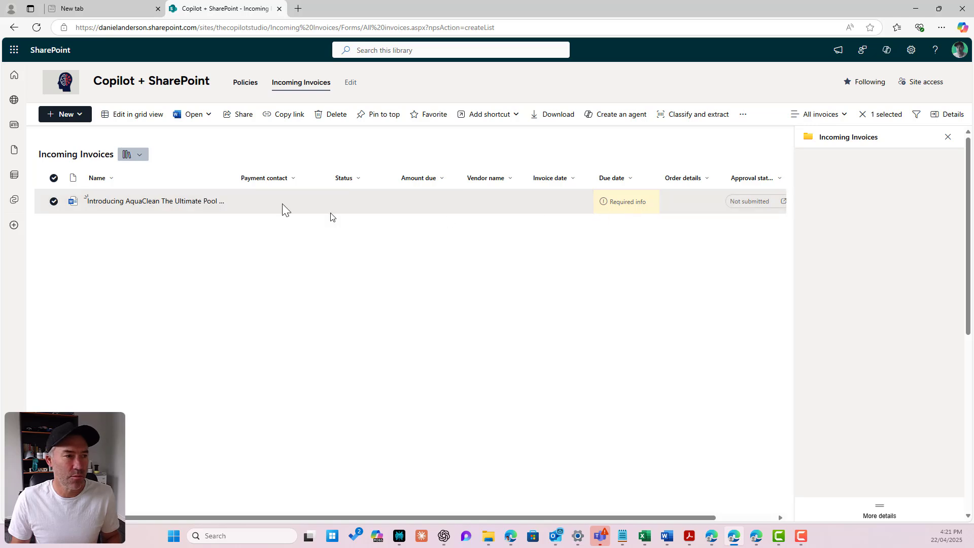
left_click(133, 114)
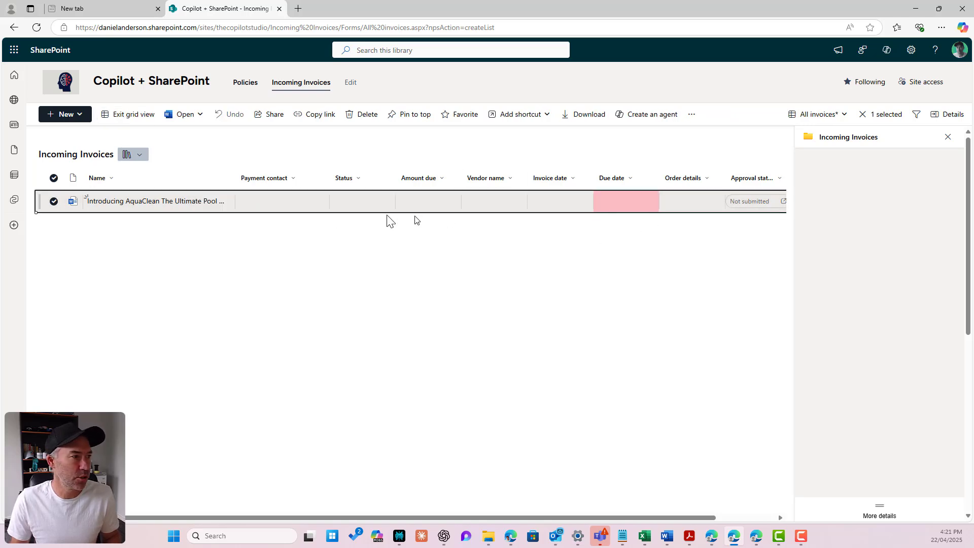
left_click(273, 201)
type("fr")
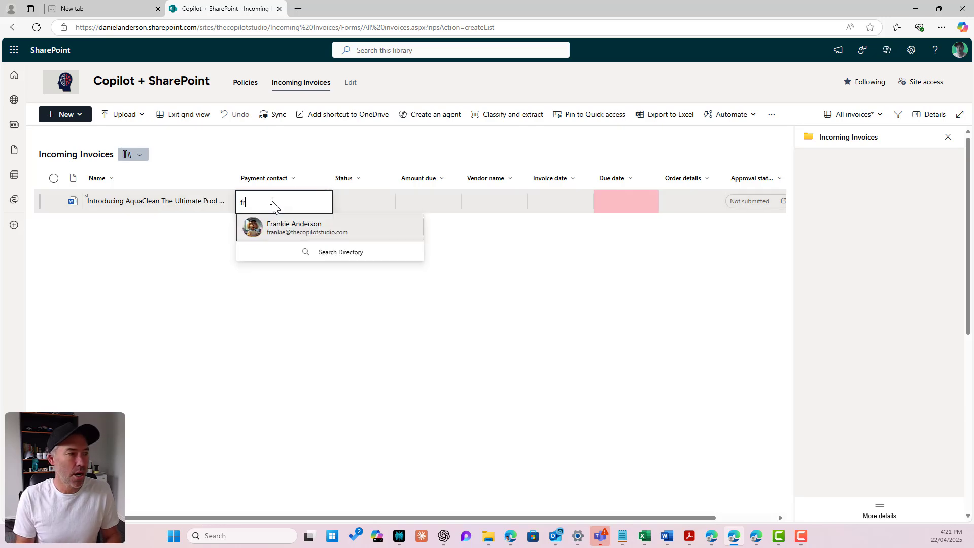
left_click(291, 236)
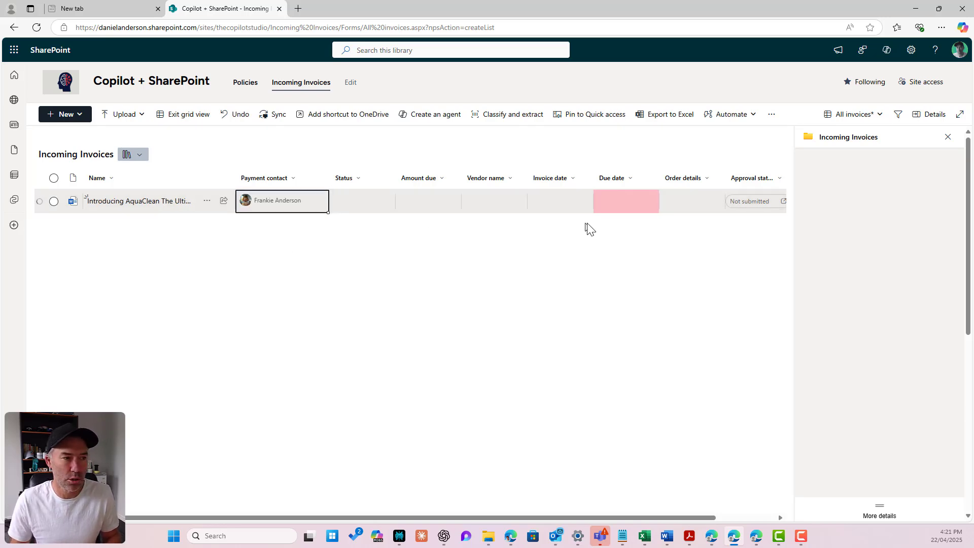
Set the invoice's Due date to 30/04/2025 and save the grid edits.
left_click(620, 202)
left_click(620, 202)
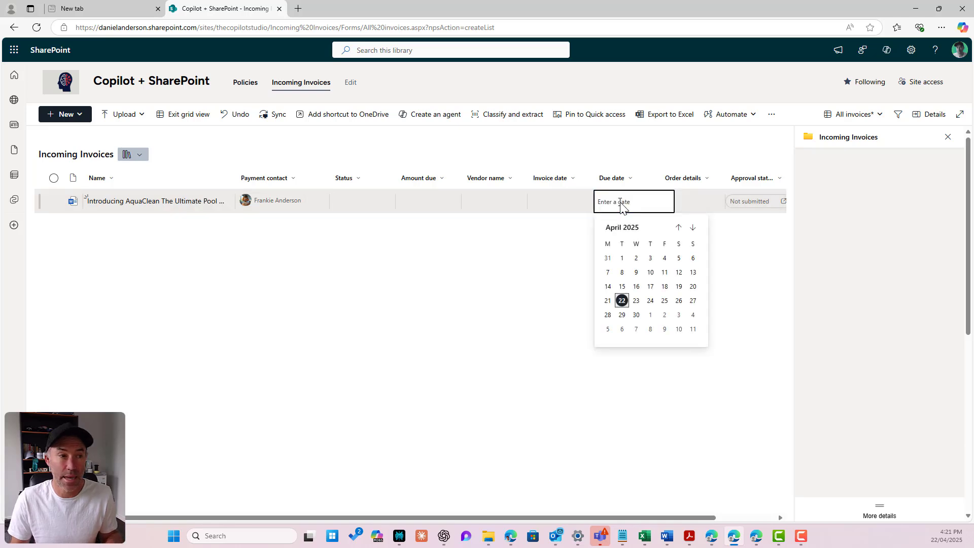
left_click(636, 315)
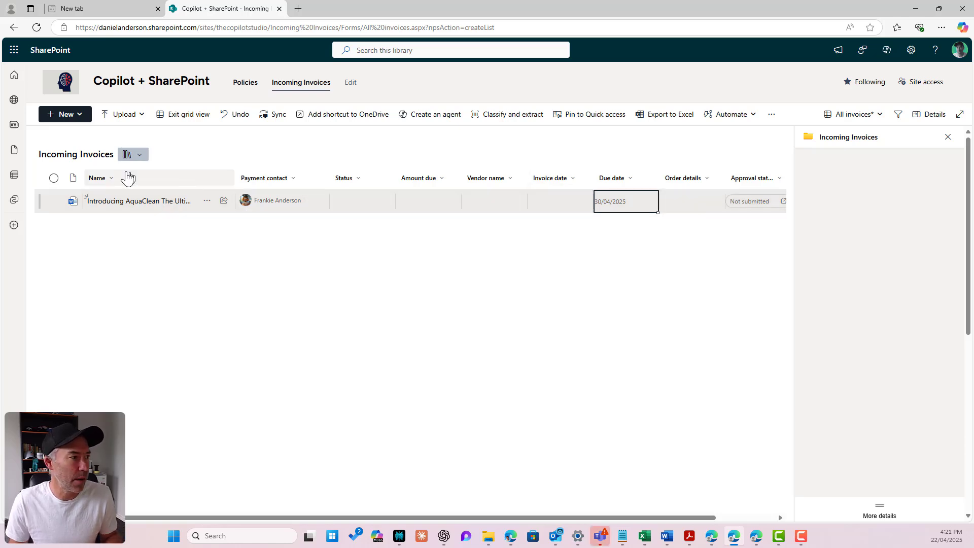
left_click(184, 116)
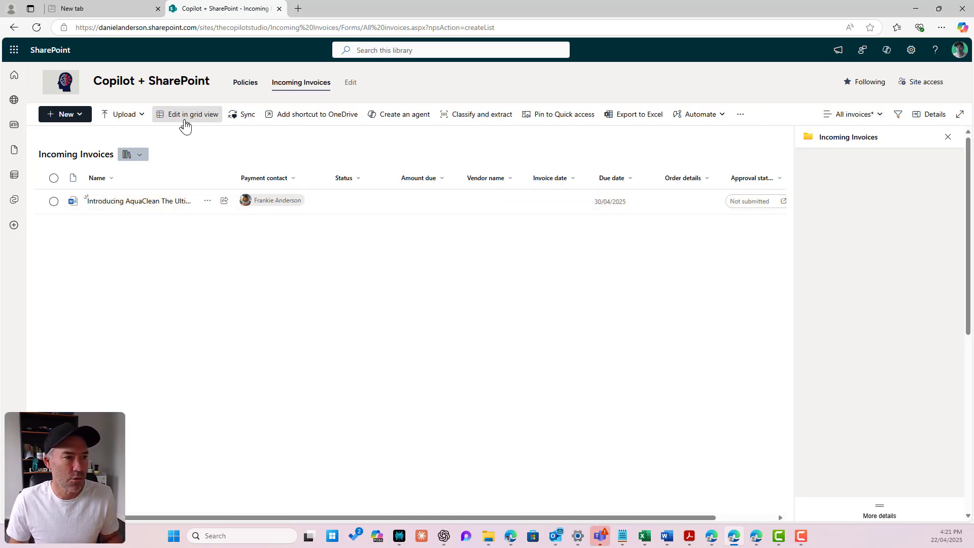
left_click(53, 203)
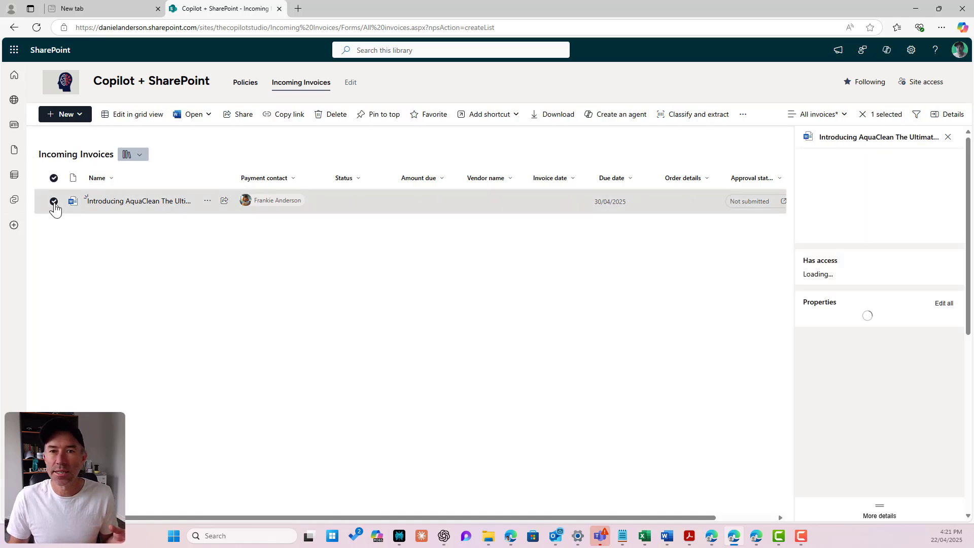
left_click(208, 201)
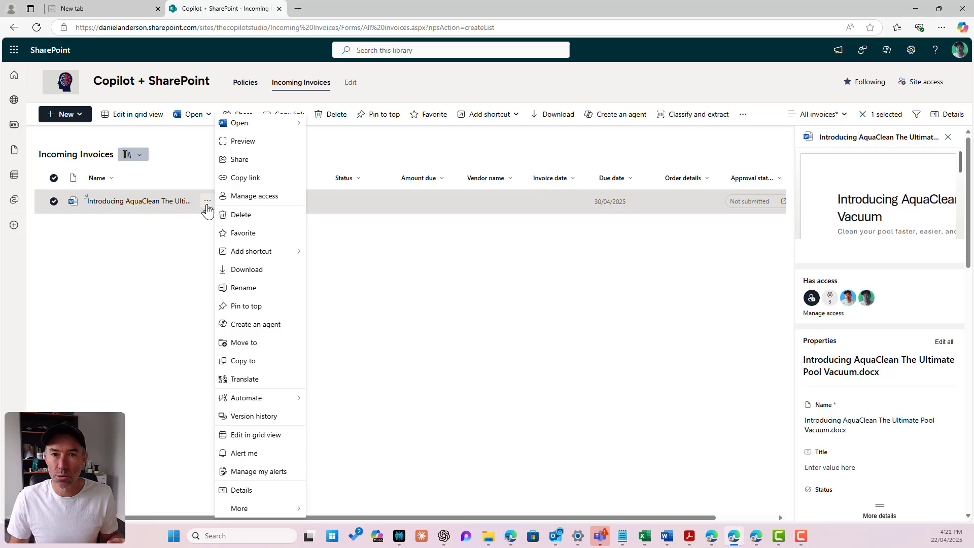
mouse_move(263, 400)
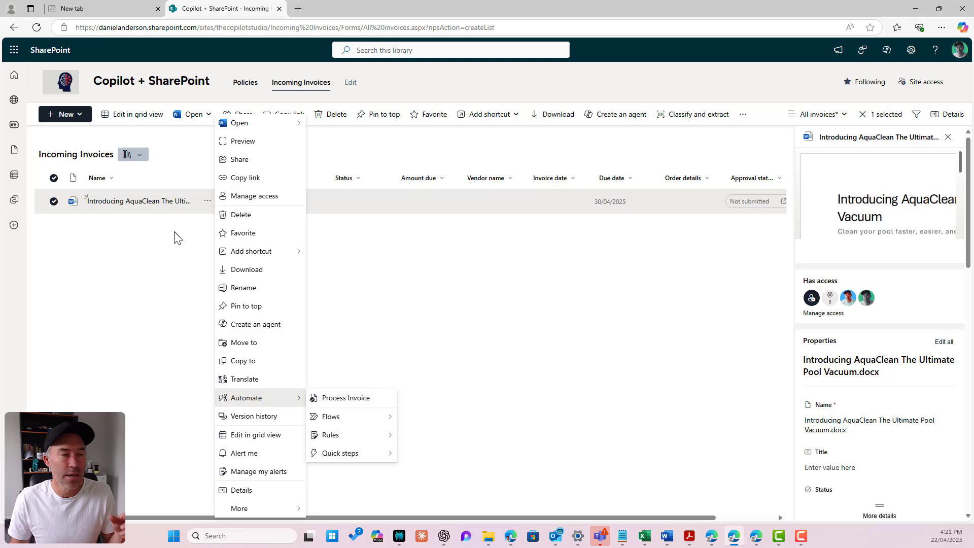
left_click(168, 293)
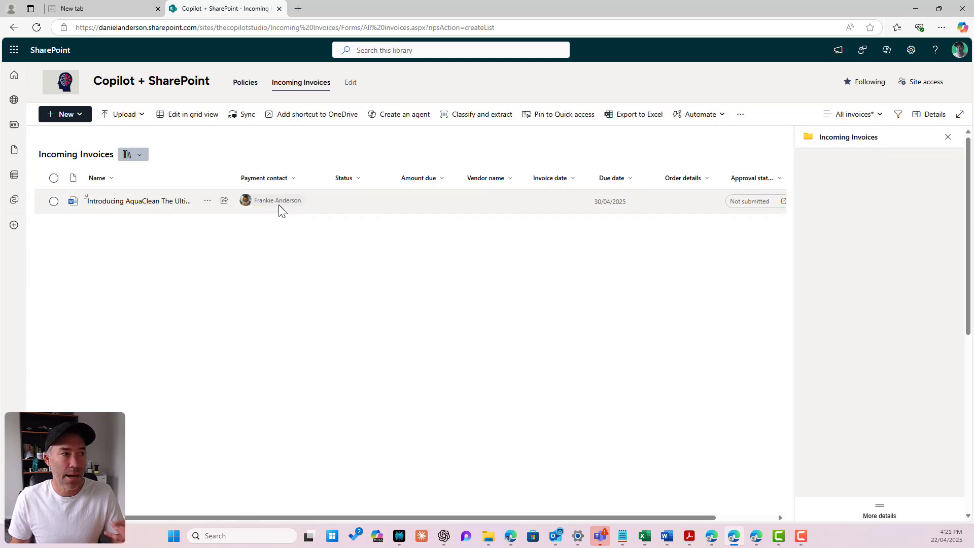
mouse_move(279, 204)
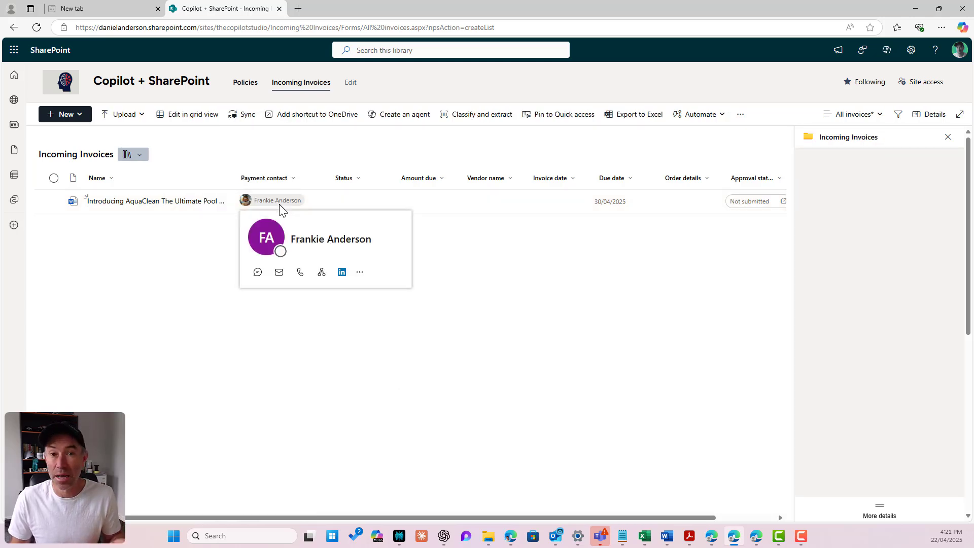
key("F10")
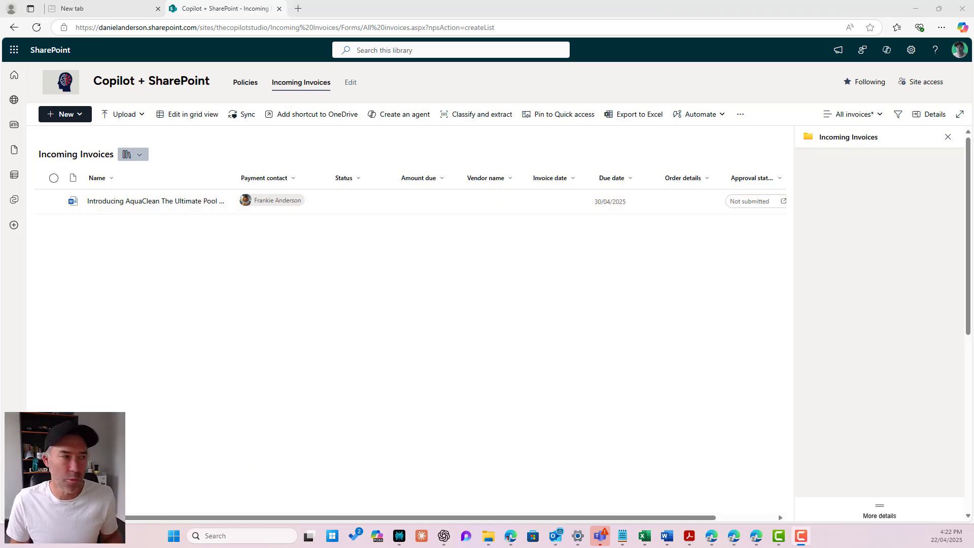
Run Process Invoice on the AquaClean invoice, requiring responses in the assigned order.
left_click(54, 201)
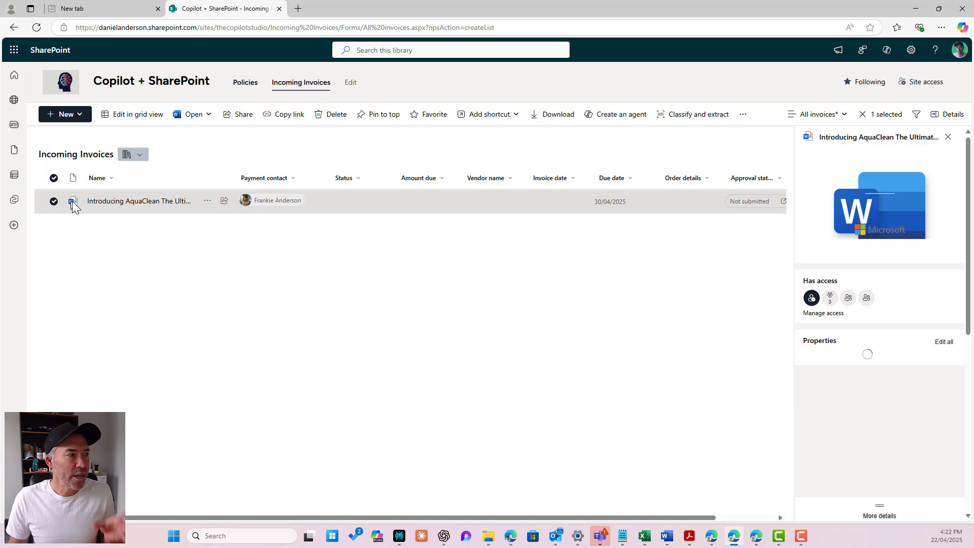
left_click(208, 202)
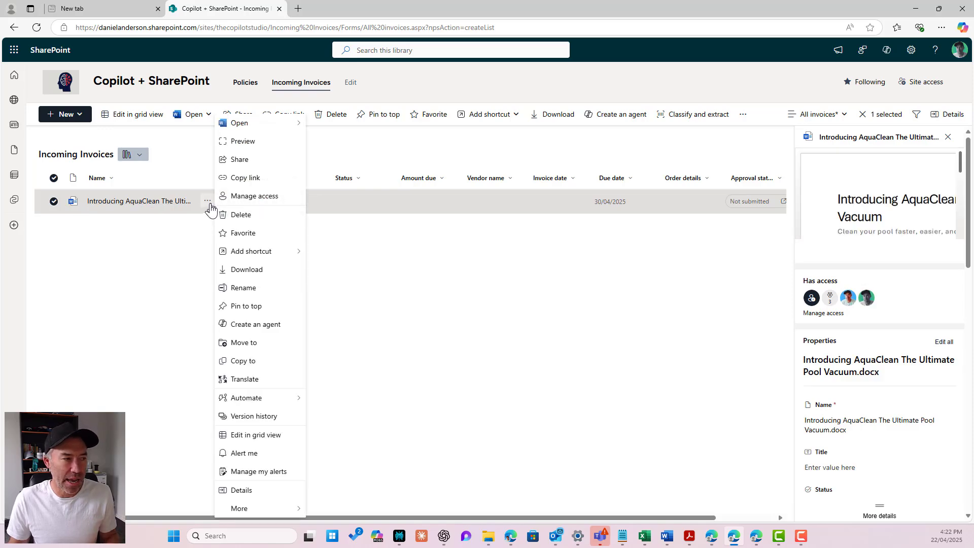
mouse_move(267, 404)
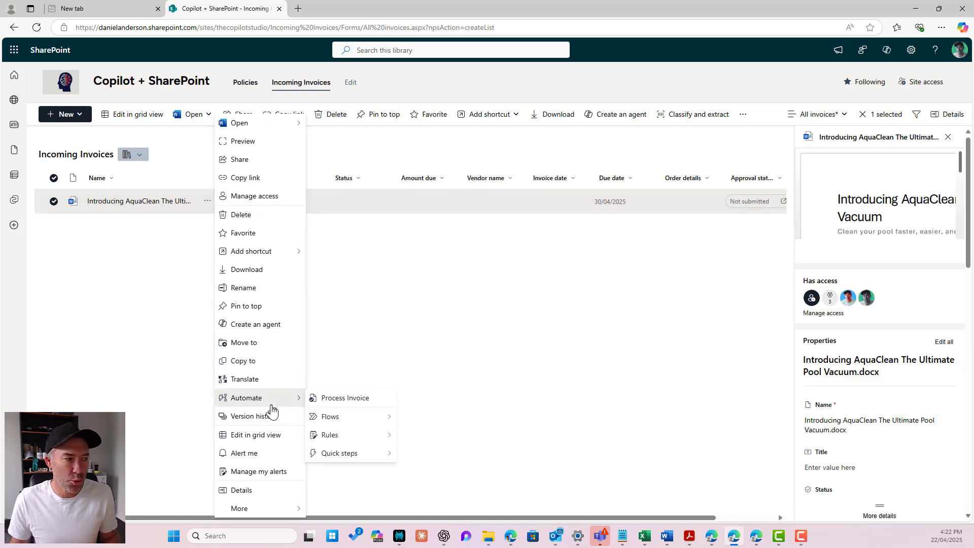
left_click(361, 401)
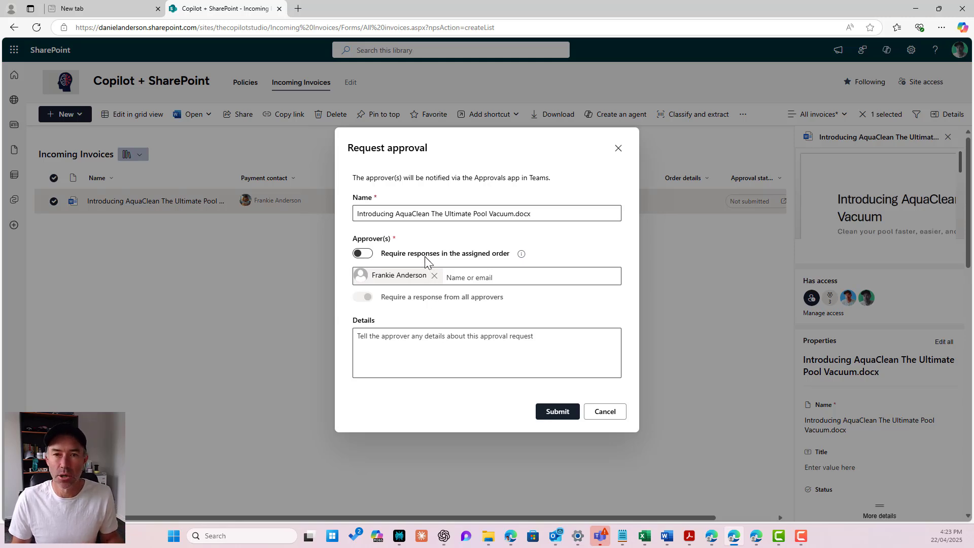
mouse_move(520, 255)
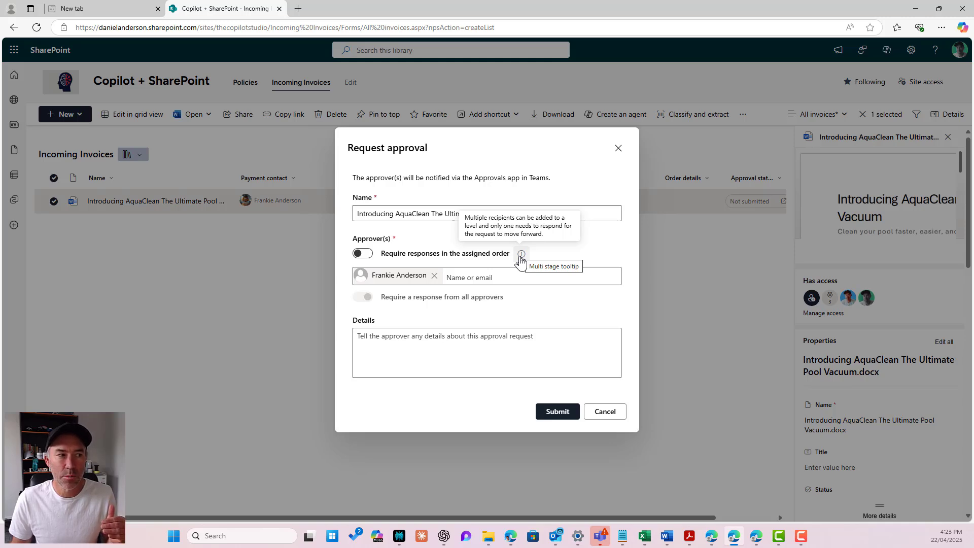
left_click(365, 254)
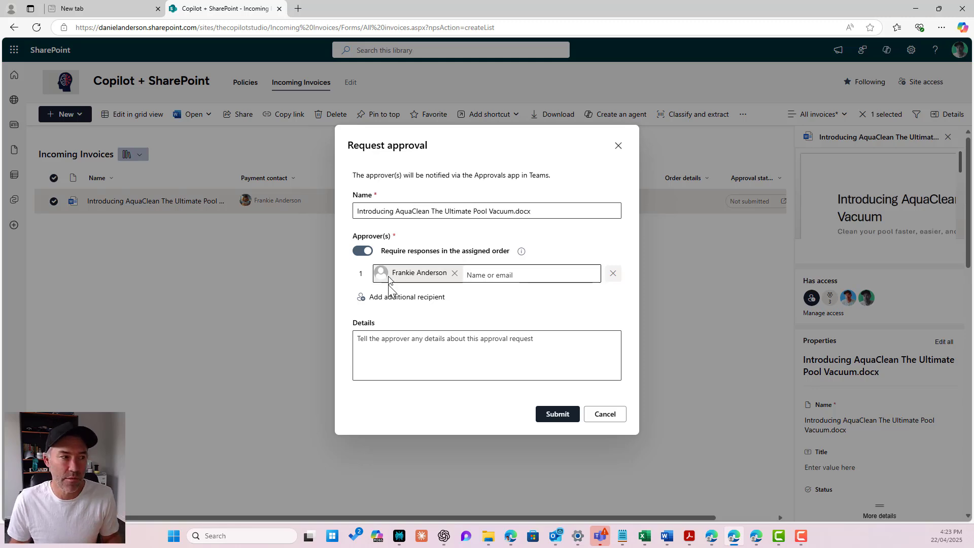
Add a second approver as step 2 and submit the sequential approval request.
left_click(390, 299)
left_click(406, 285)
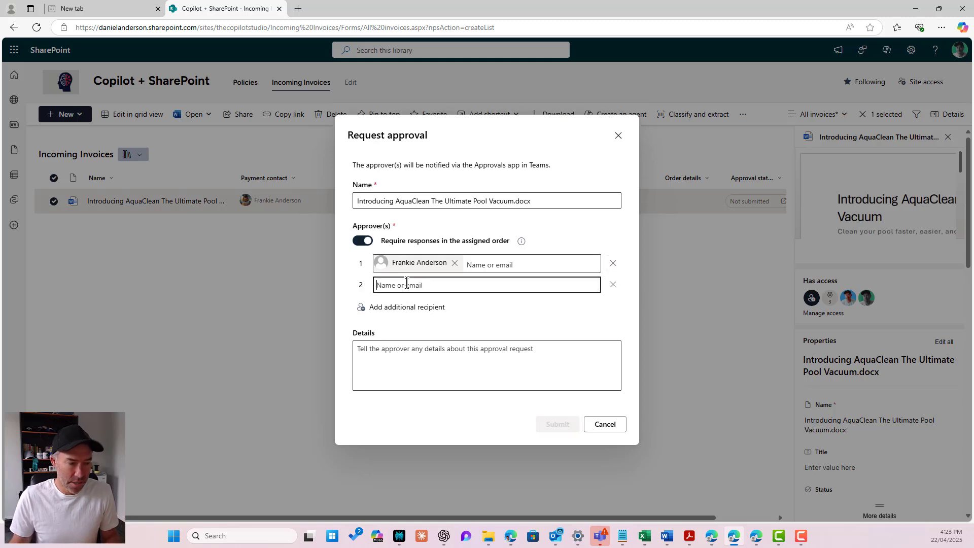
type("daniel")
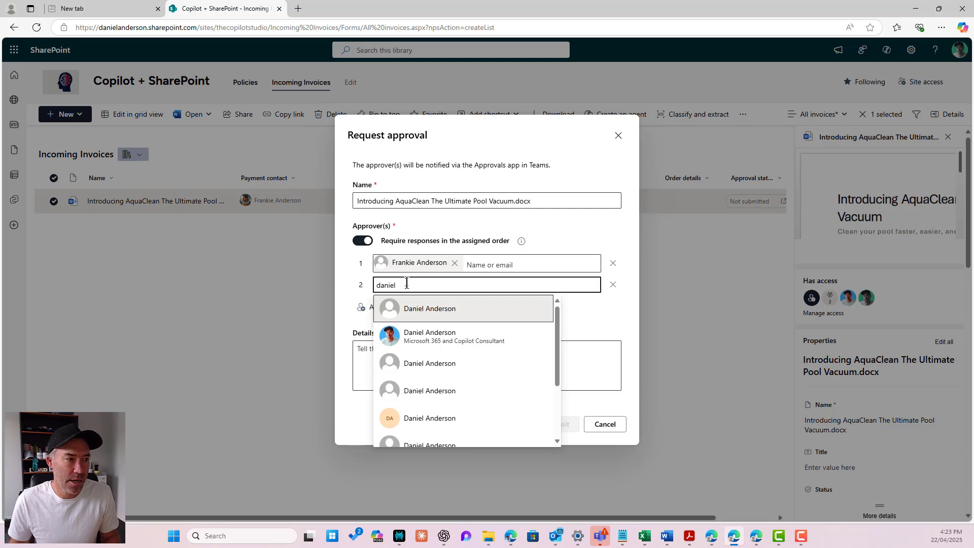
left_click(433, 340)
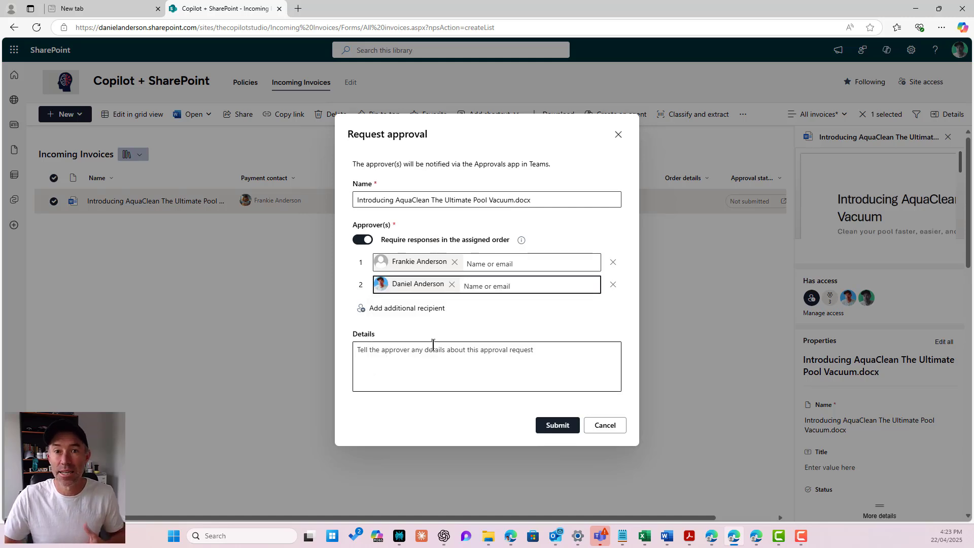
left_click(557, 425)
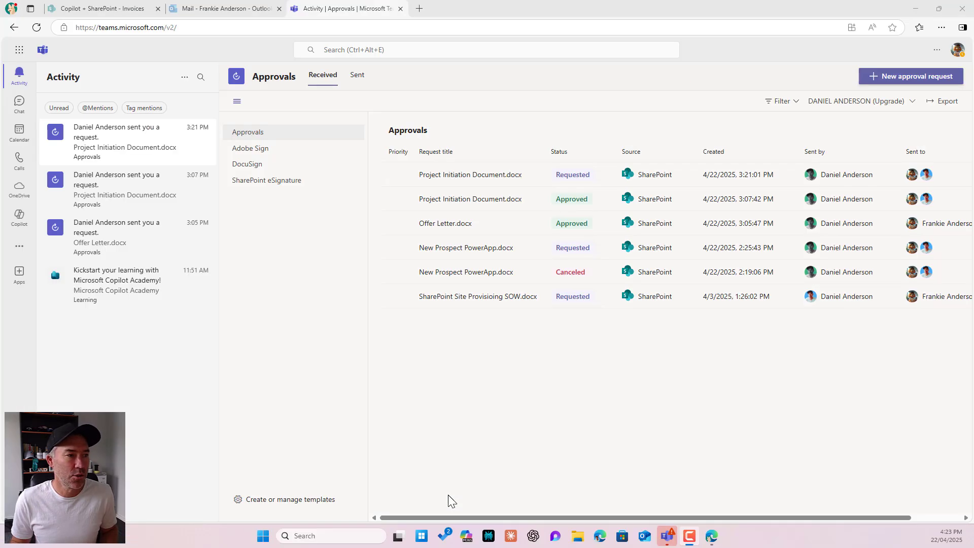
Open the AquaClean approval request in Teams and approve step 1.
left_click(30, 100)
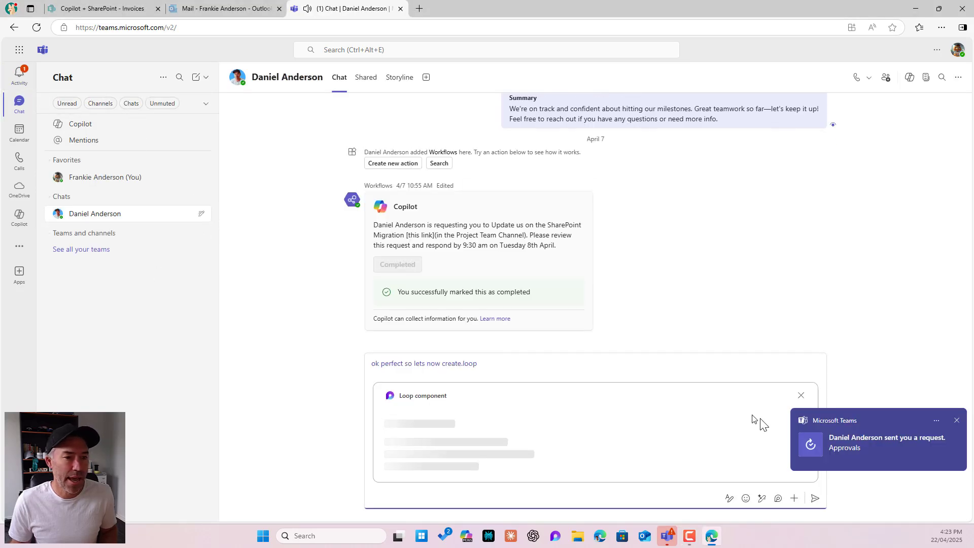
left_click(869, 446)
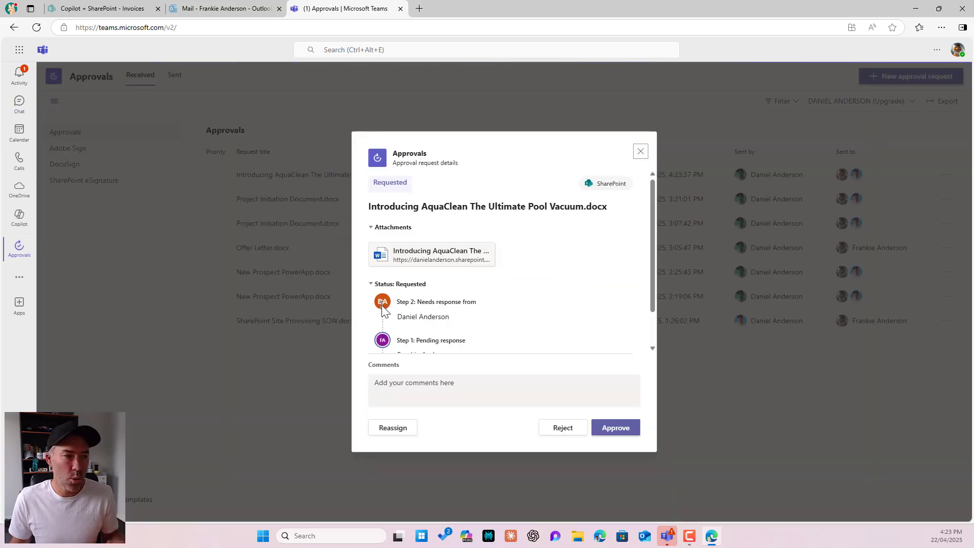
scroll(431, 267, "down", 2)
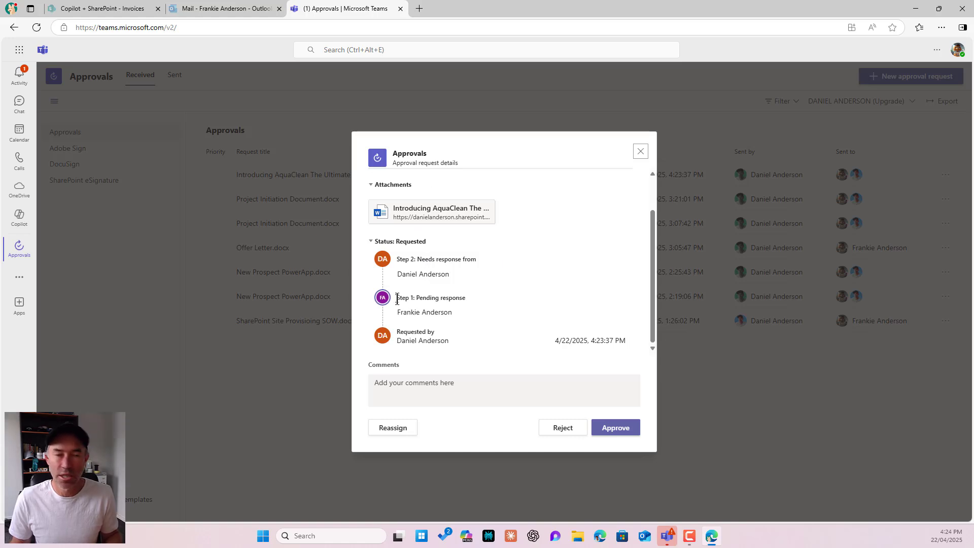
left_click_drag(419, 298, 449, 299)
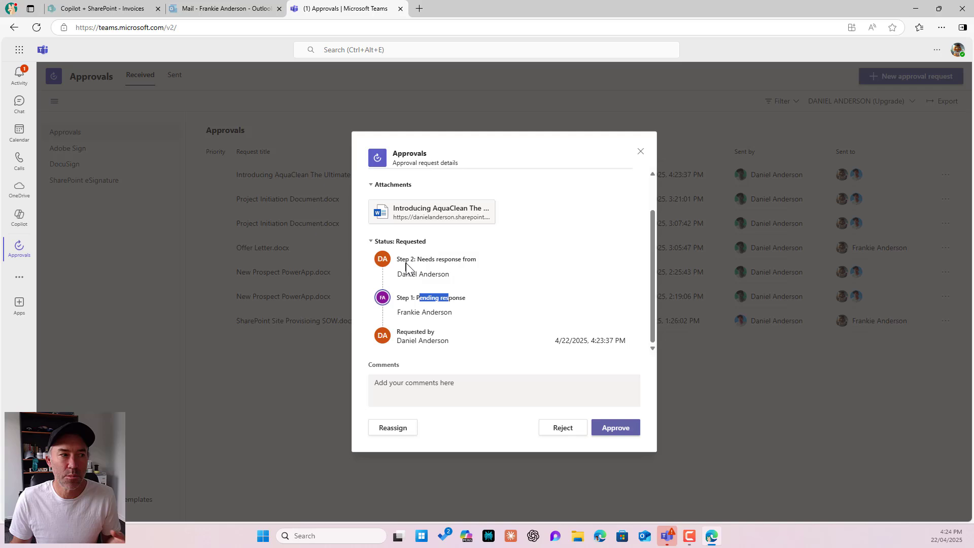
left_click(623, 430)
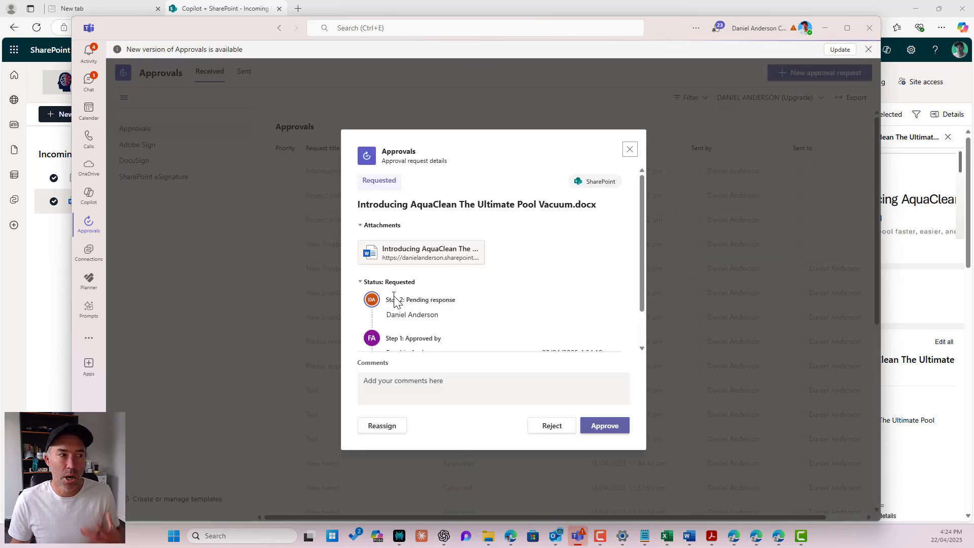
Approve step 2 of the request and return to the SharePoint library.
left_click_drag(407, 299, 453, 300)
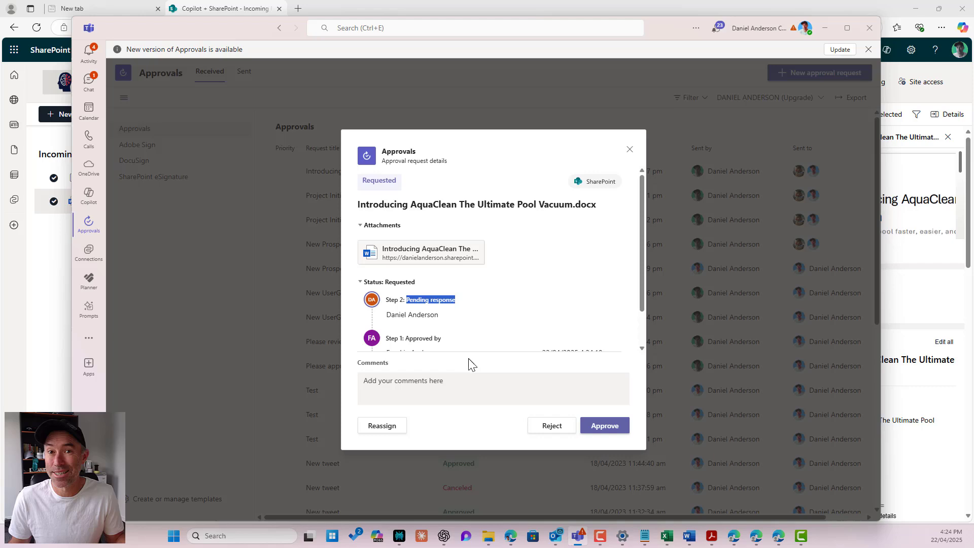
left_click(597, 435)
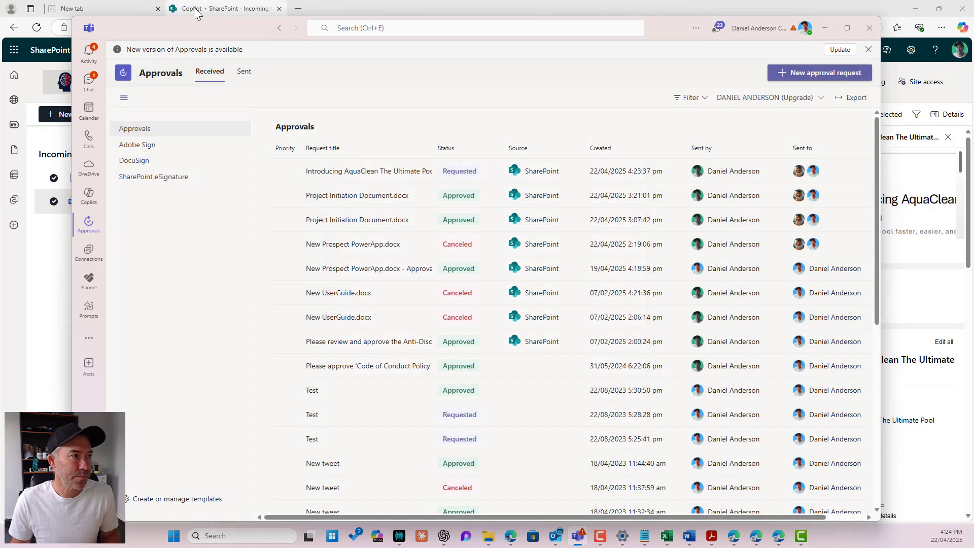
left_click(194, 11)
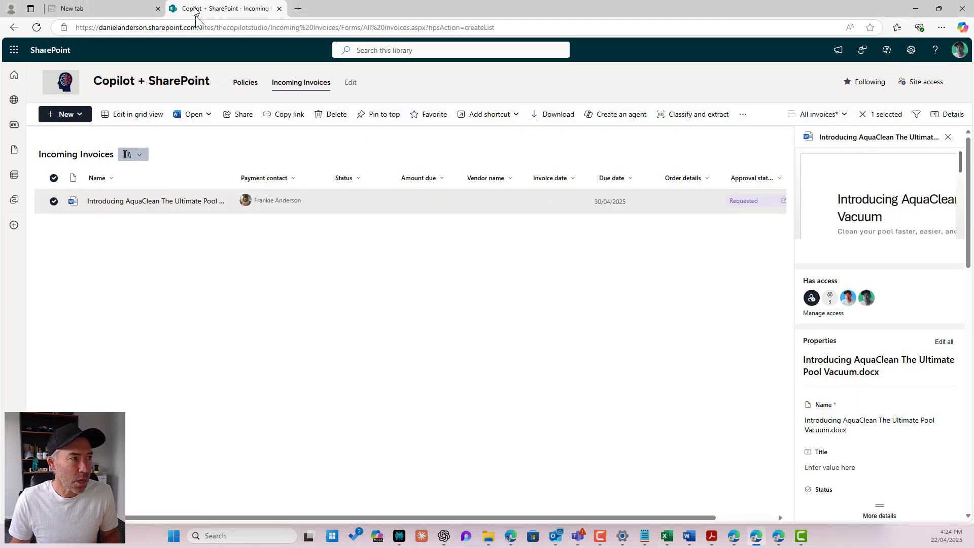
Refresh the library and widen Approval status until the AquaClean invoice shows Approved.
left_click(947, 137)
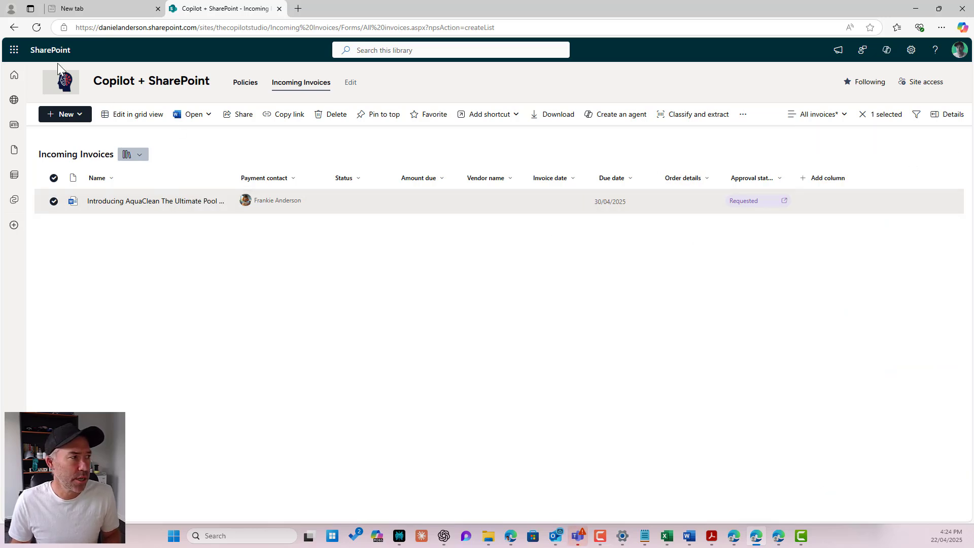
left_click(37, 27)
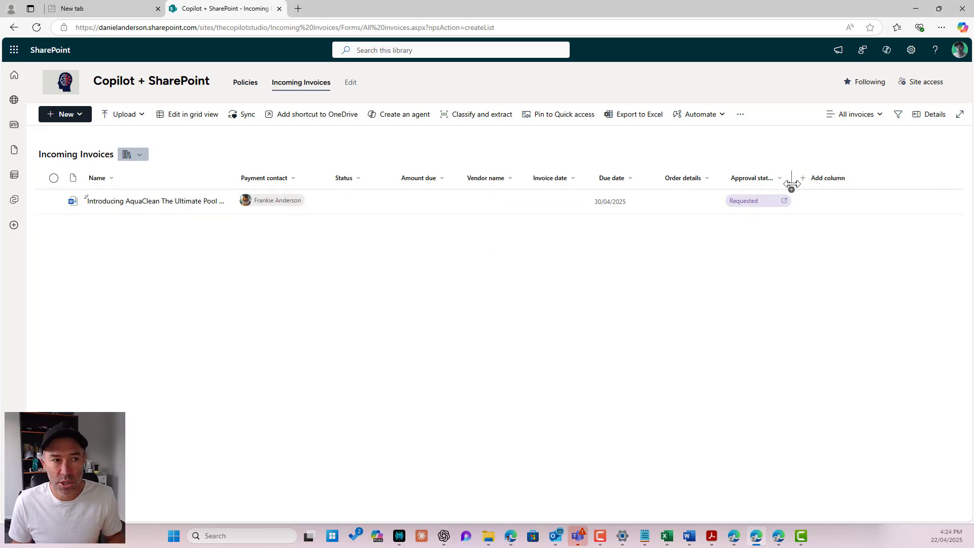
left_click_drag(792, 183, 833, 184)
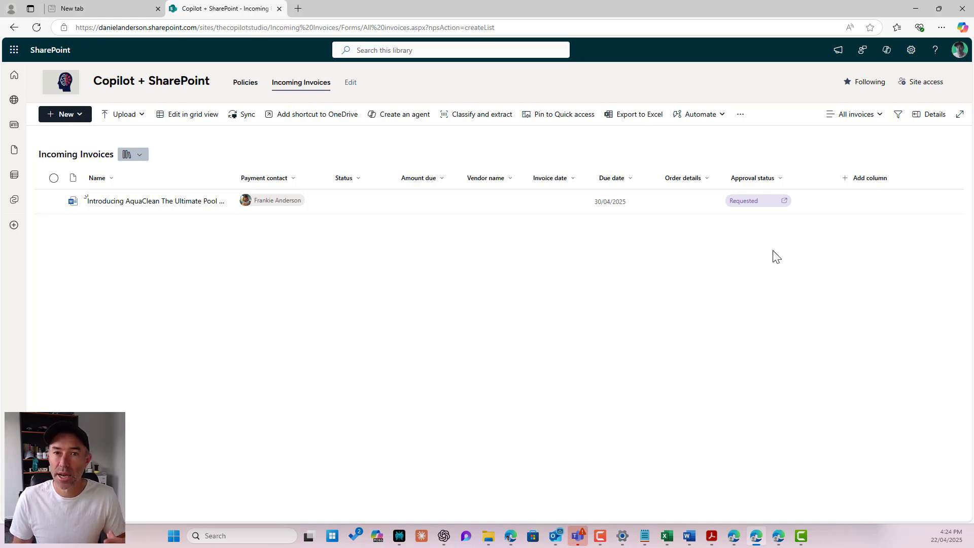
left_click(36, 27)
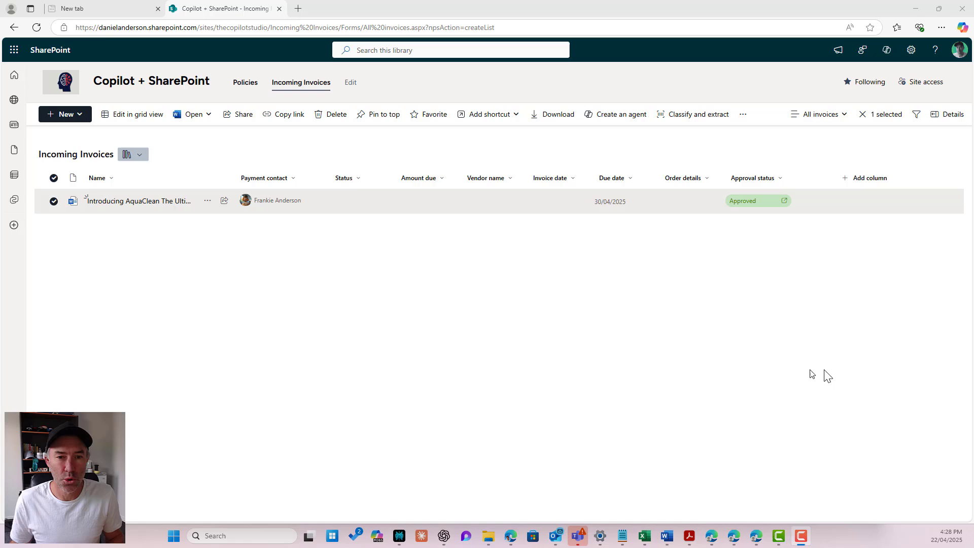
Upload New Prospect PowerApp.docx, choose the suggested person as Payment contact, and set Due date 30/04/2025.
left_click_drag(793, 390, 265, 339)
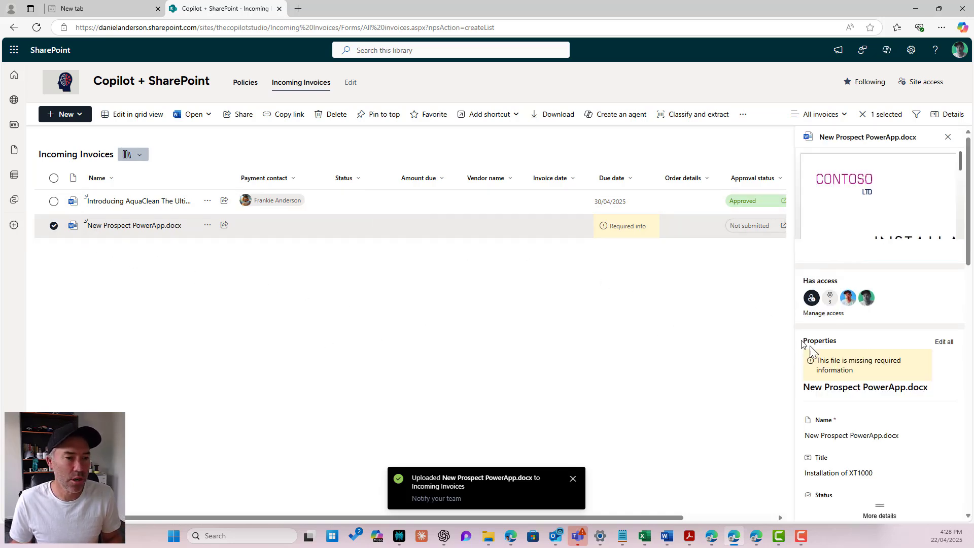
scroll(832, 370, "down", 5)
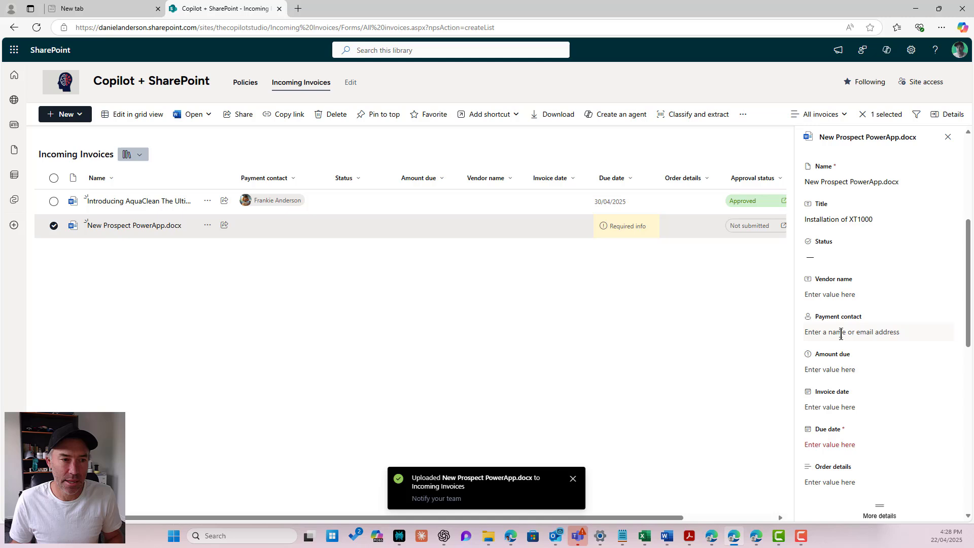
left_click(840, 332)
type("frank")
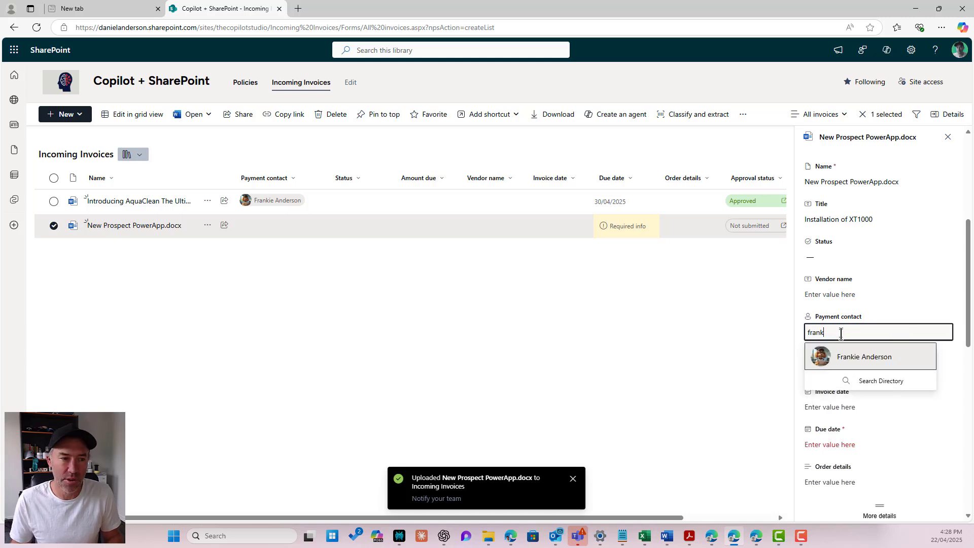
left_click(844, 357)
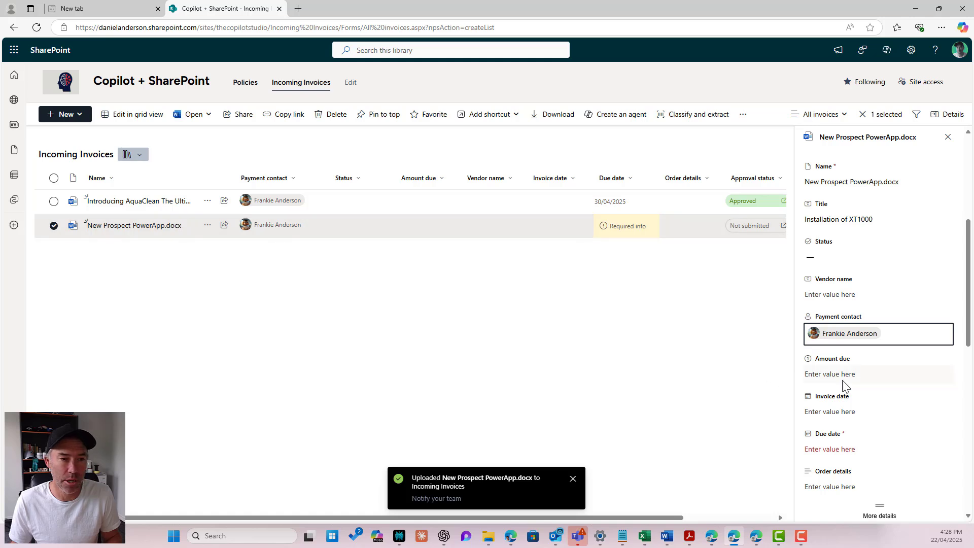
left_click(848, 449)
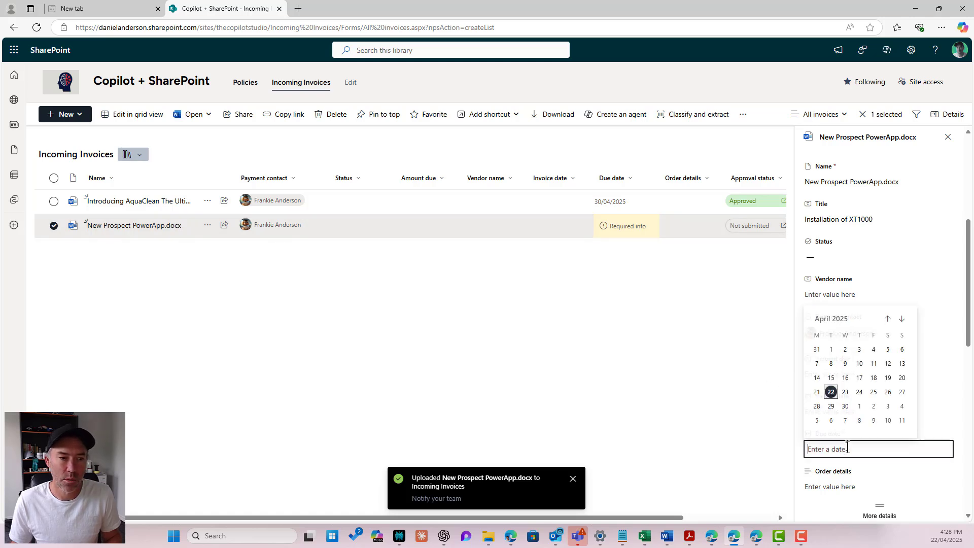
left_click(845, 406)
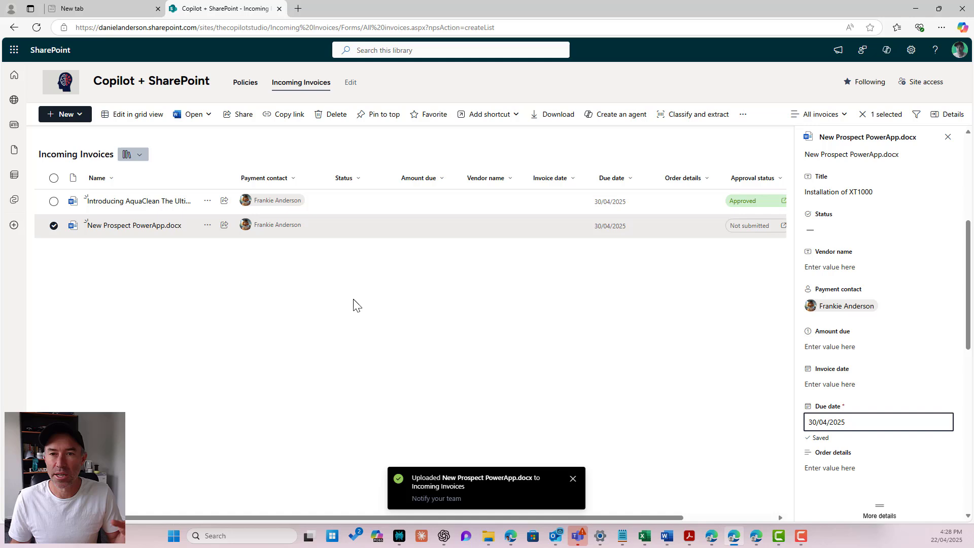
left_click(572, 479)
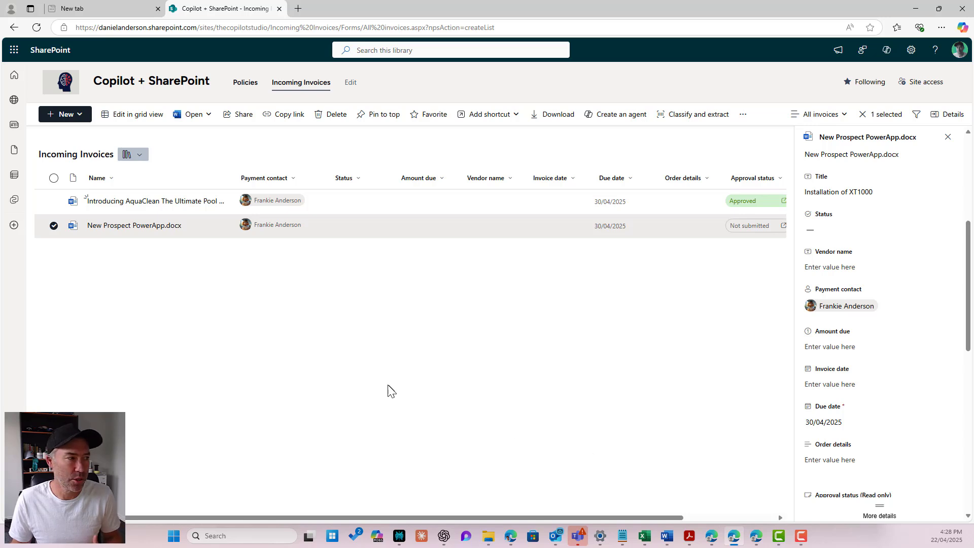
Start an approval request for New Prospect PowerApp.docx from the Automate menu.
left_click(743, 114)
mouse_move(723, 214)
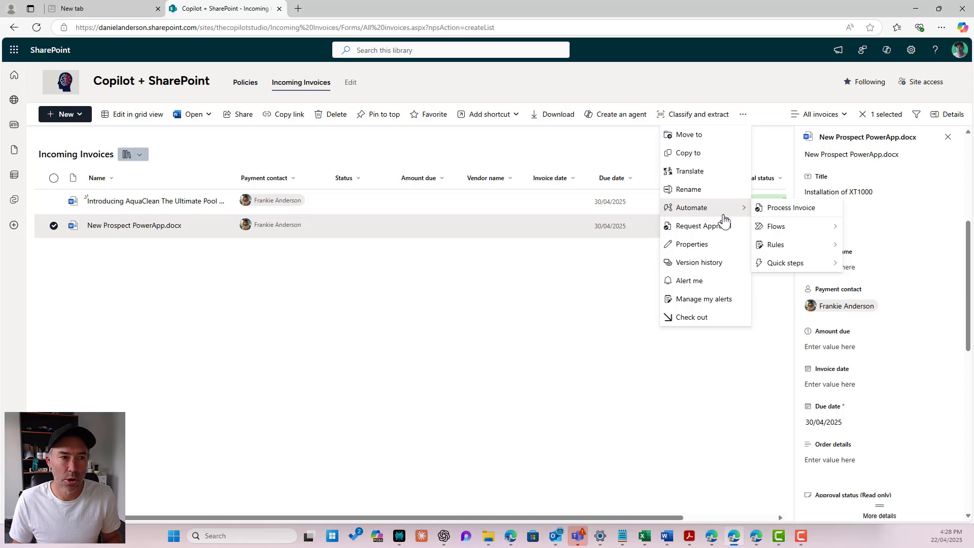
left_click(746, 225)
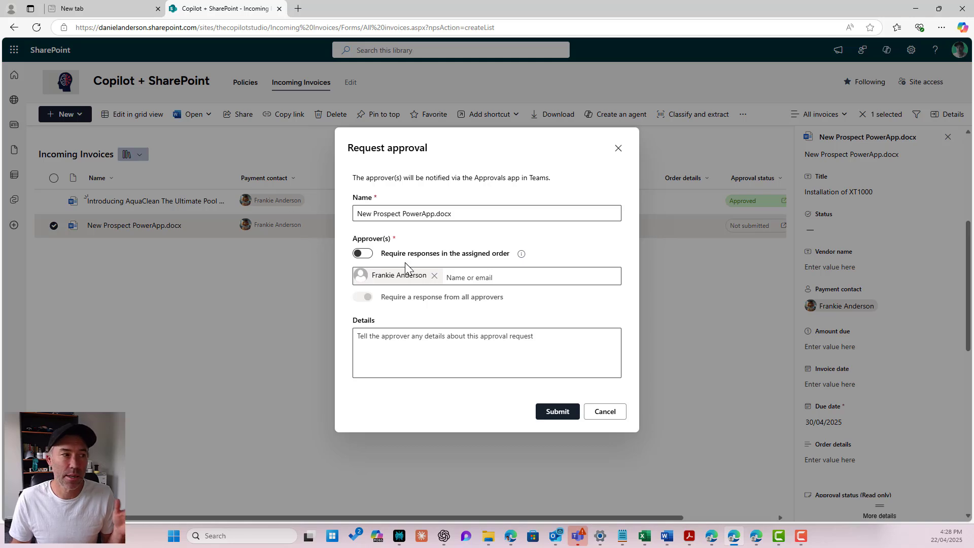
Require responses in the assigned order and add a second approver slot.
left_click(366, 253)
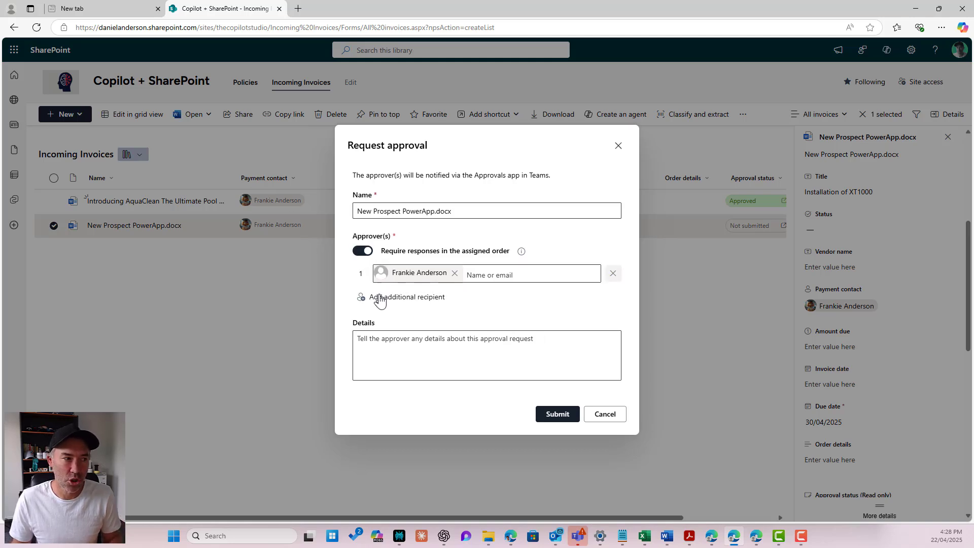
left_click(361, 250)
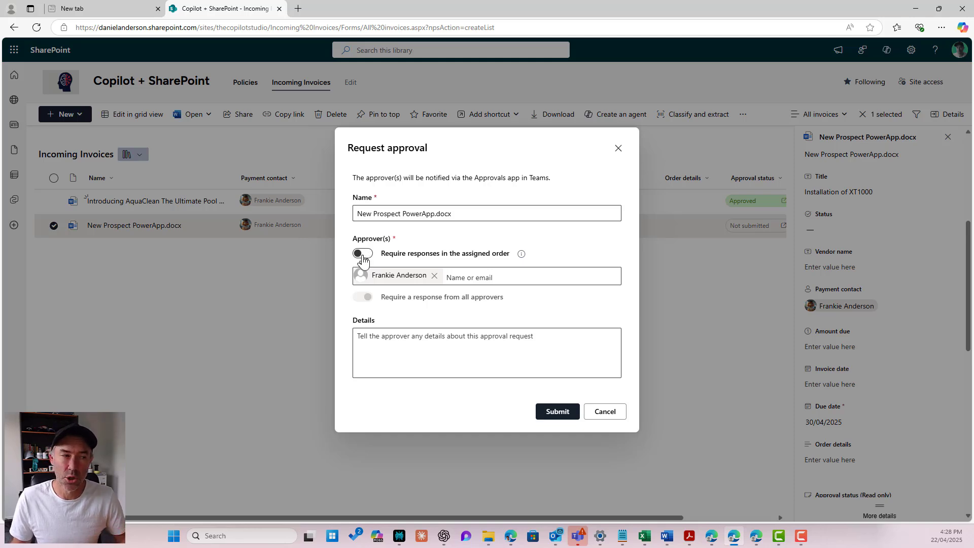
left_click(362, 254)
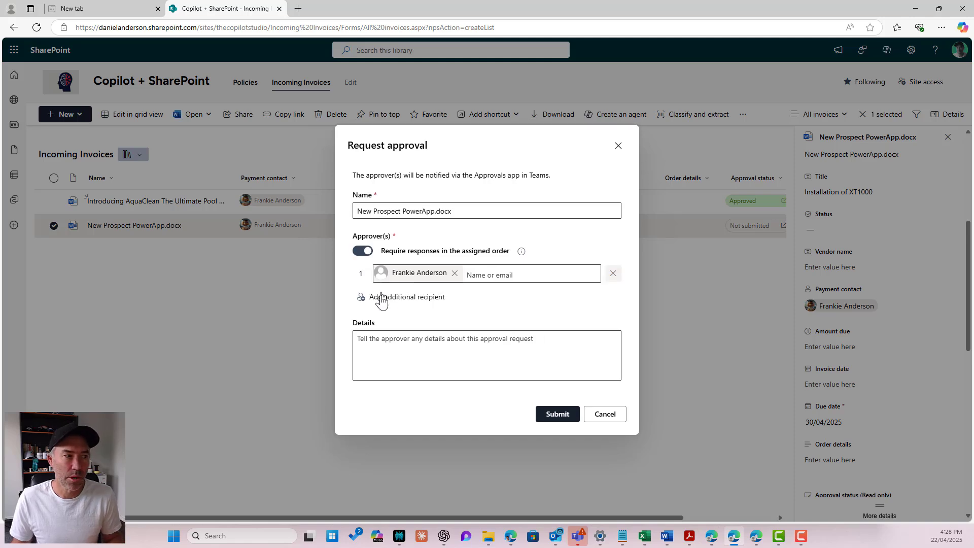
left_click(391, 305)
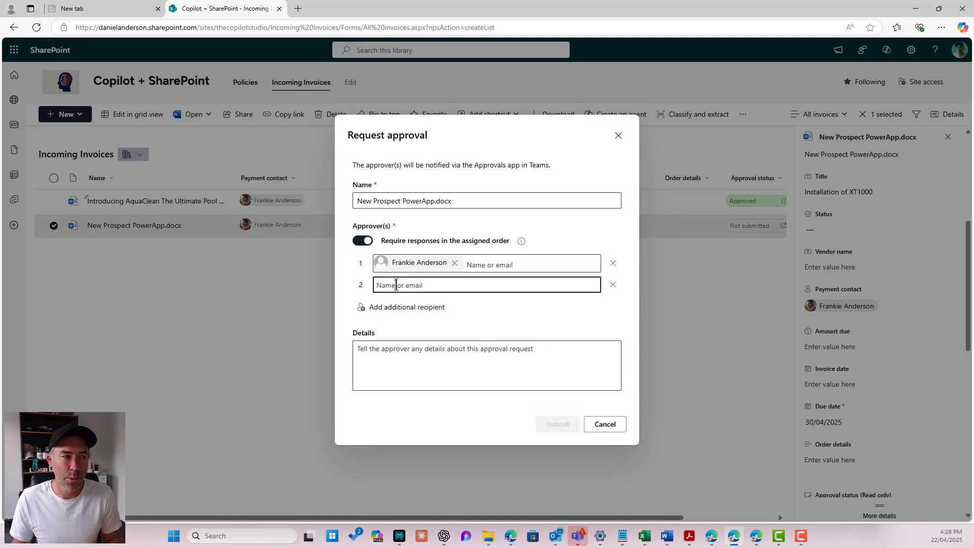